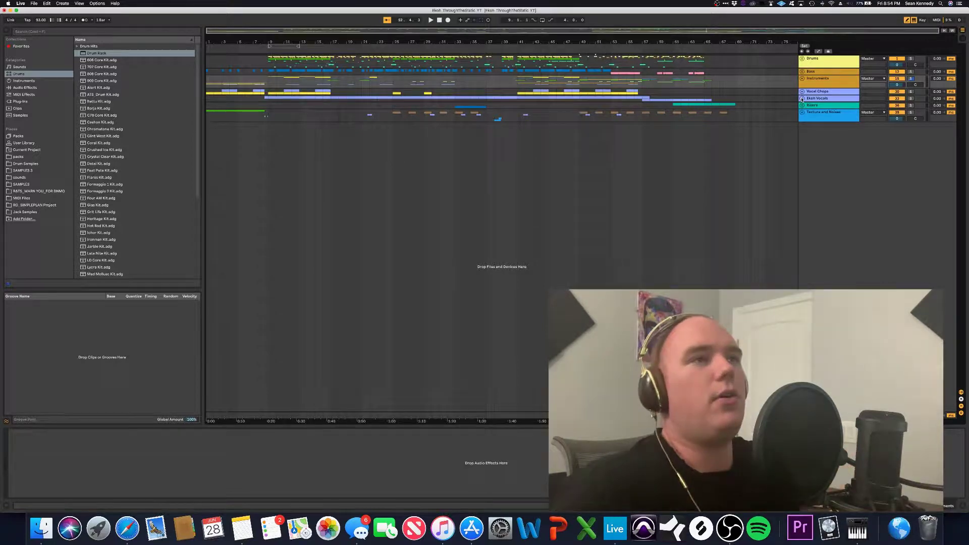
Unfold the Ekoh Vocals, Risers, and Texture and Noises groups to show their individual tracks and clips
{"action": "left_click", "coordinate": [802, 99]}
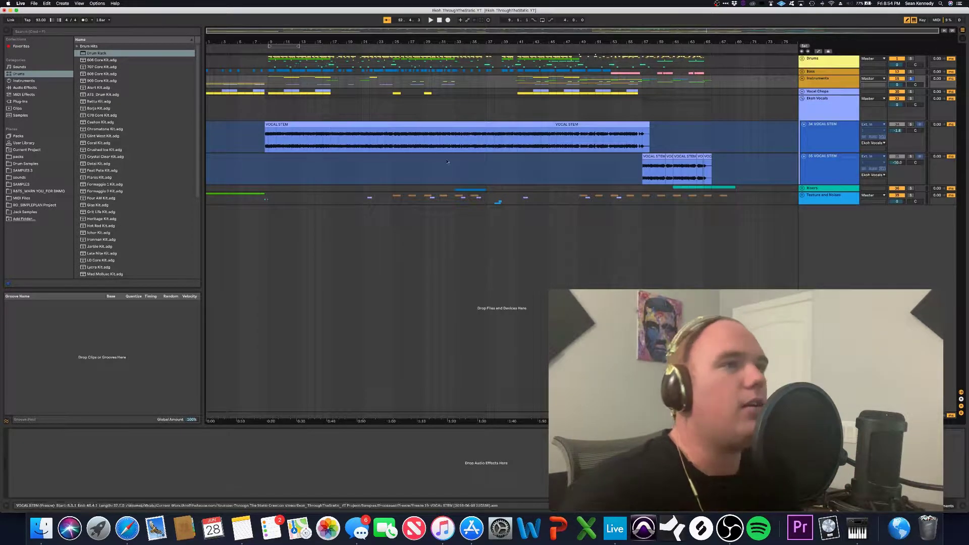
{"action": "left_click", "coordinate": [627, 137]}
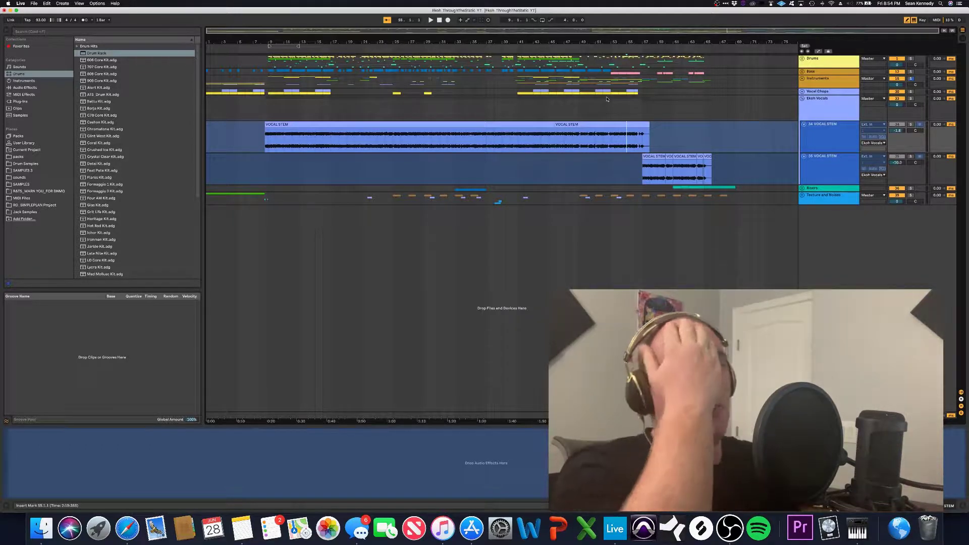
{"action": "left_click", "coordinate": [802, 189]}
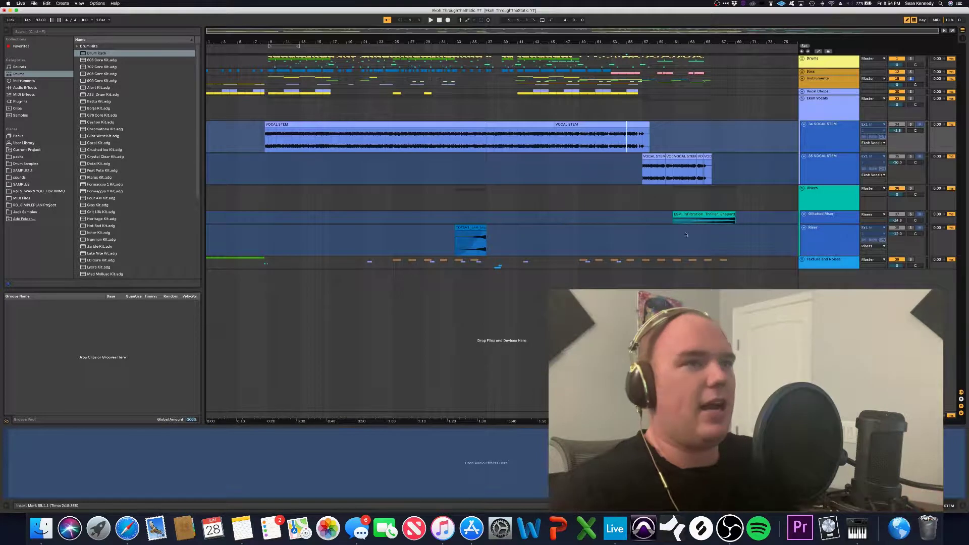
{"action": "left_click", "coordinate": [802, 260]}
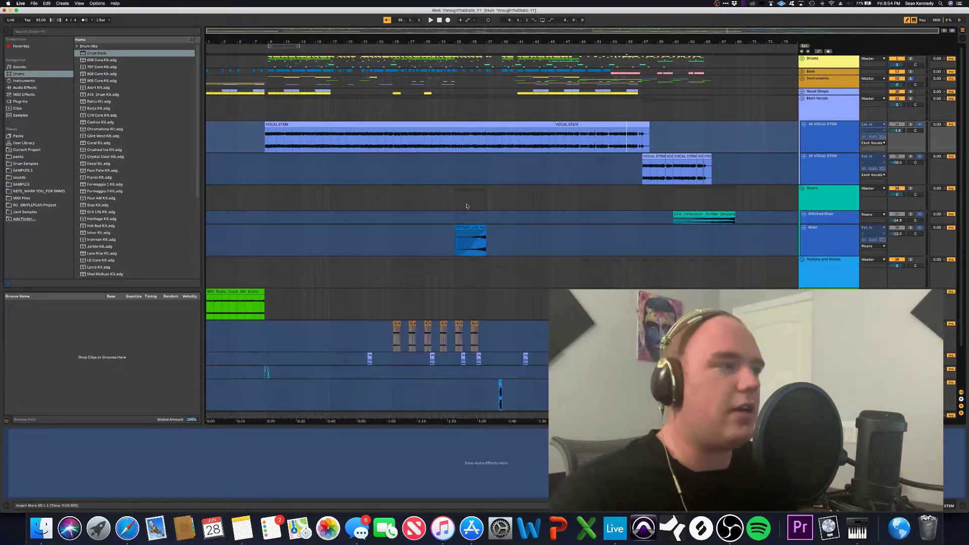
{"action": "scroll", "coordinate": [451, 205], "scroll_direction": "down", "scroll_amount": 2}
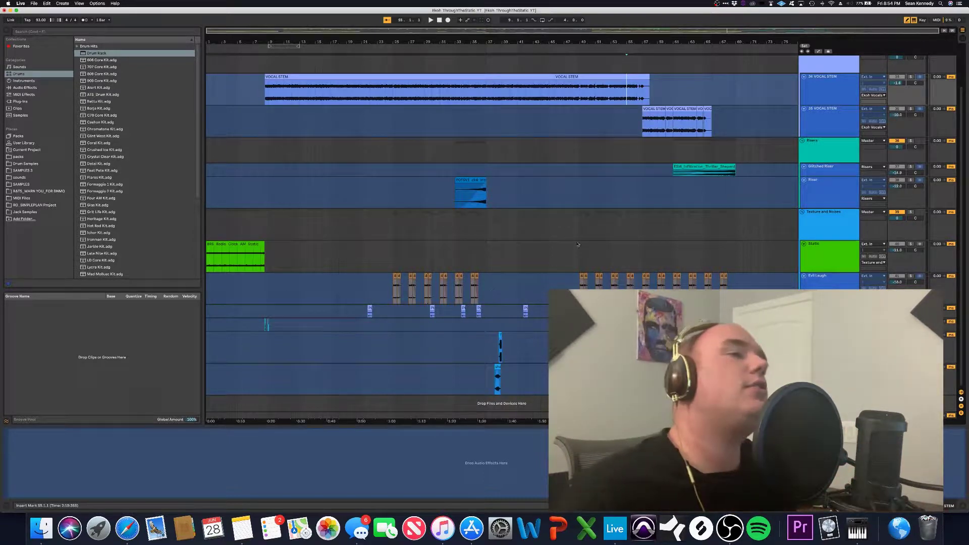
{"action": "scroll", "coordinate": [790, 202], "scroll_direction": "up", "scroll_amount": 3}
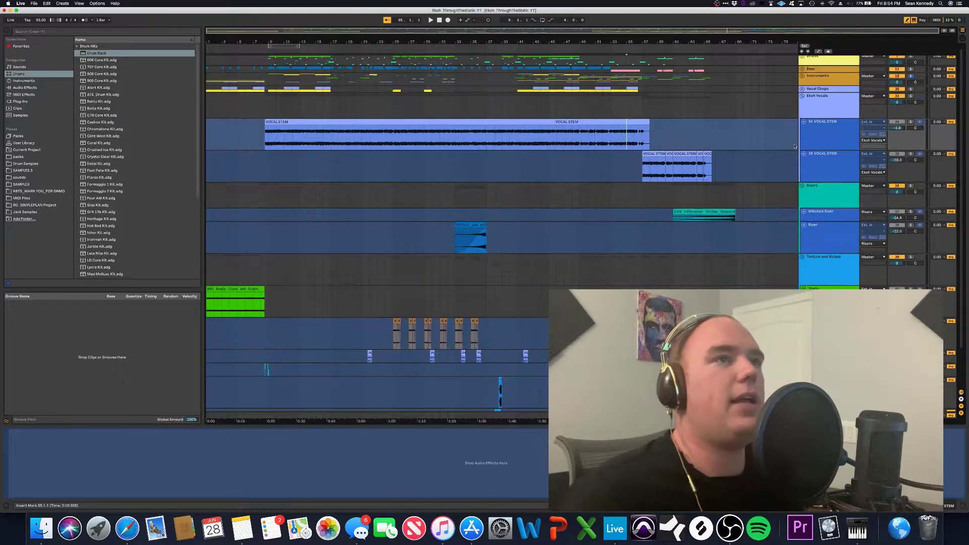
Play the arrangement from bar 41 to hear the vocals in the mix, and fold the Ekoh Vocals group
{"action": "left_click", "coordinate": [521, 100]}
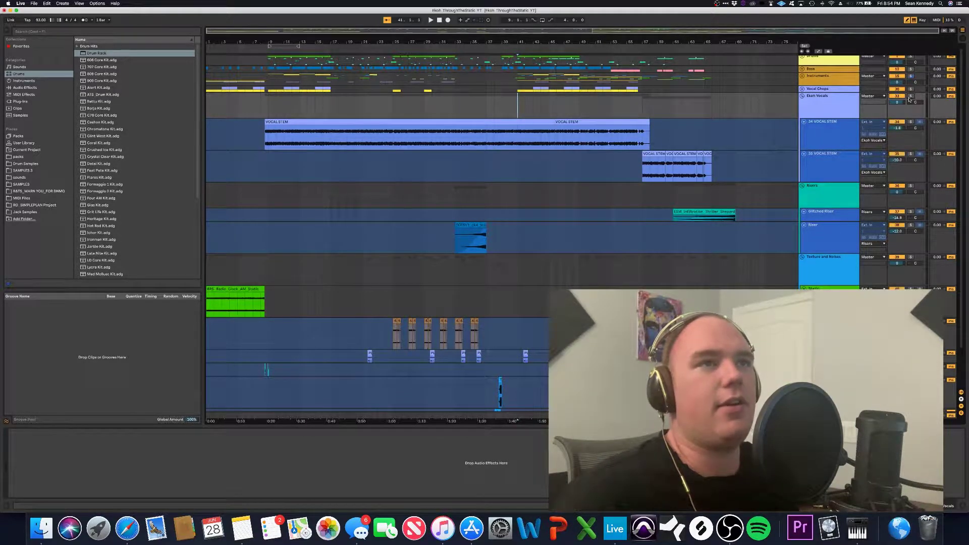
{"action": "key", "text": "space"}
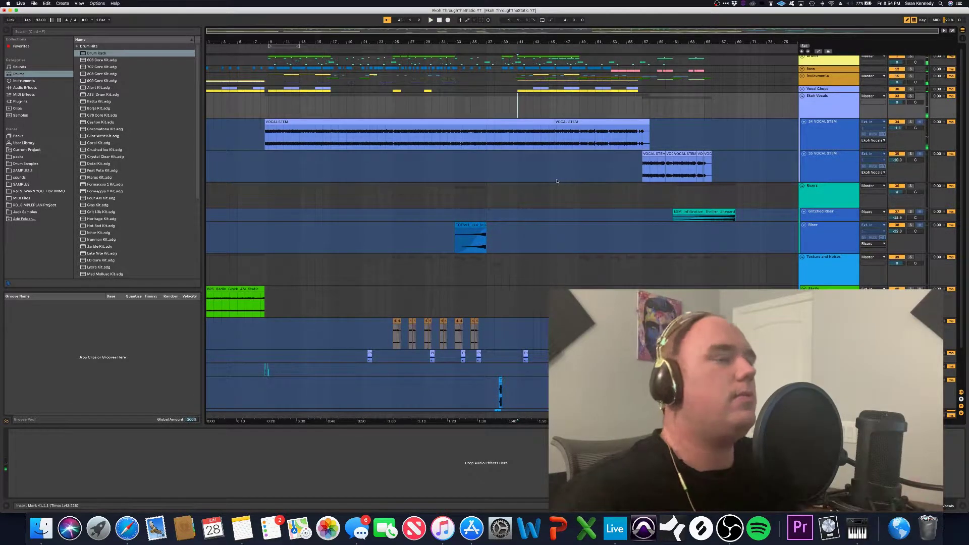
{"action": "scroll", "coordinate": [557, 181], "scroll_direction": "down", "scroll_amount": 3}
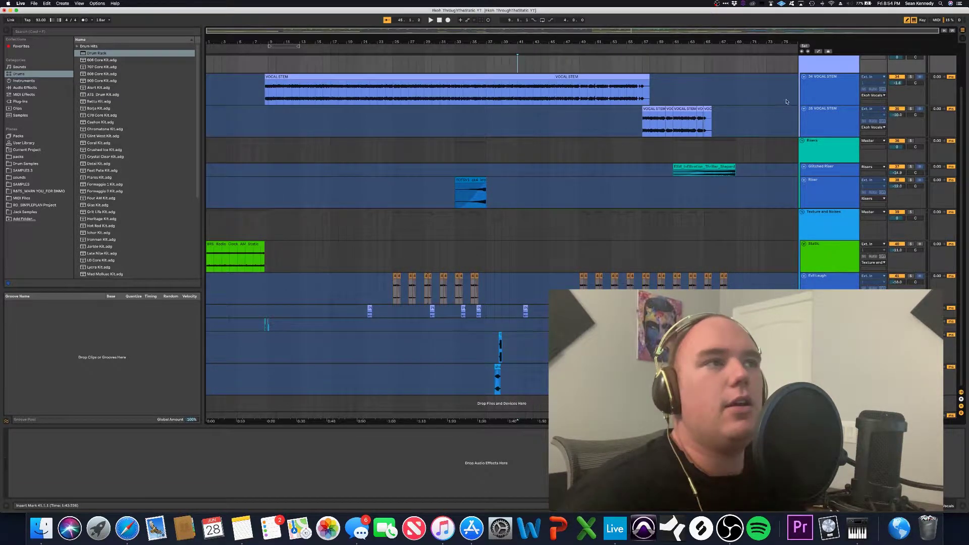
{"action": "scroll", "coordinate": [786, 101], "scroll_direction": "up", "scroll_amount": 1}
{"action": "left_click", "coordinate": [802, 71]}
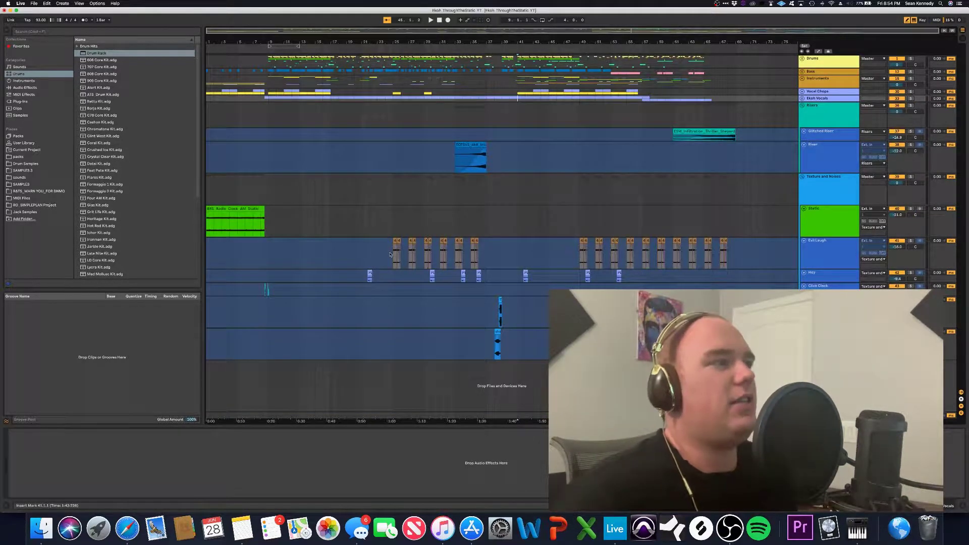
Audition the Static clip in the intro from bar 1 with the Instruments and Vocal Chops groups soloed
{"action": "left_click", "coordinate": [235, 209]}
{"action": "left_click_drag", "start_coordinate": [208, 33], "coordinate": [208, 55]}
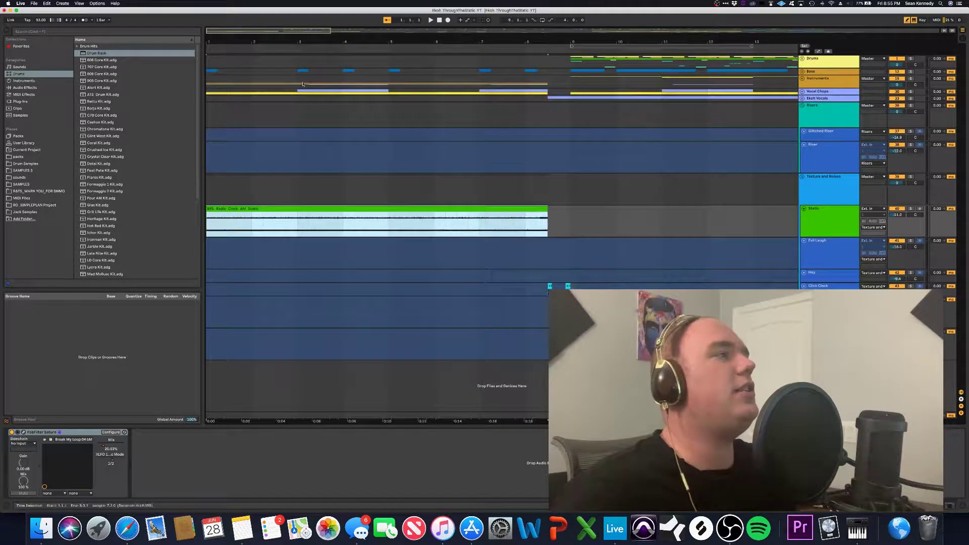
{"action": "left_click", "coordinate": [911, 78]}
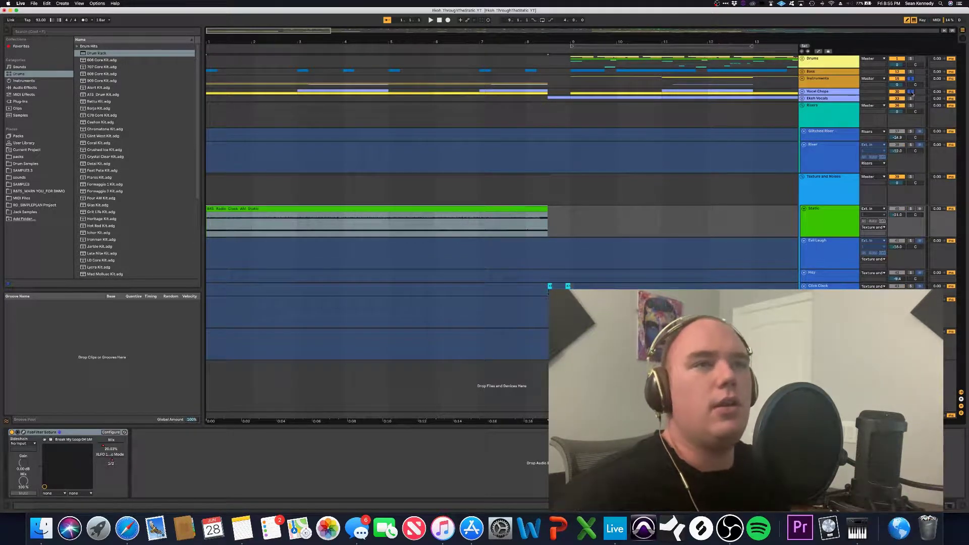
{"action": "key", "text": "space"}
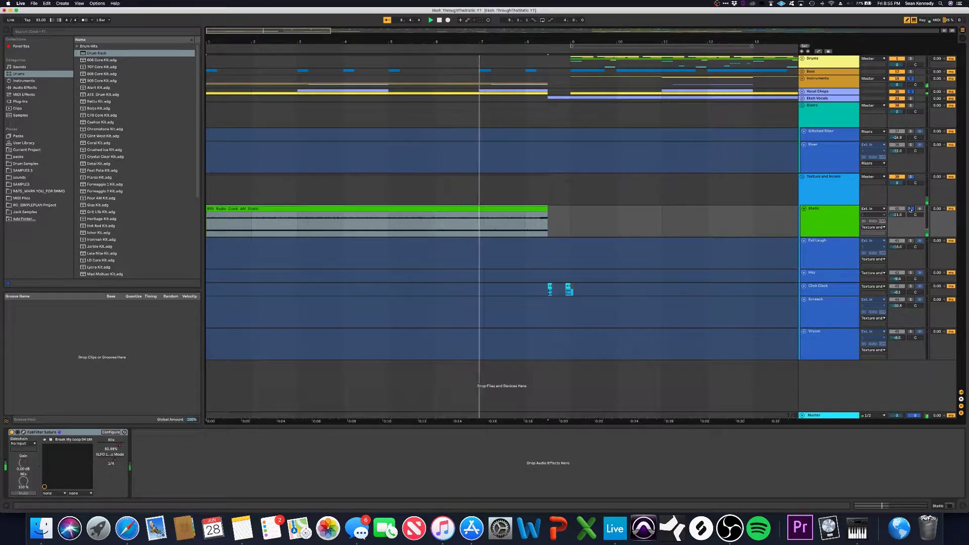
{"action": "key", "text": "space"}
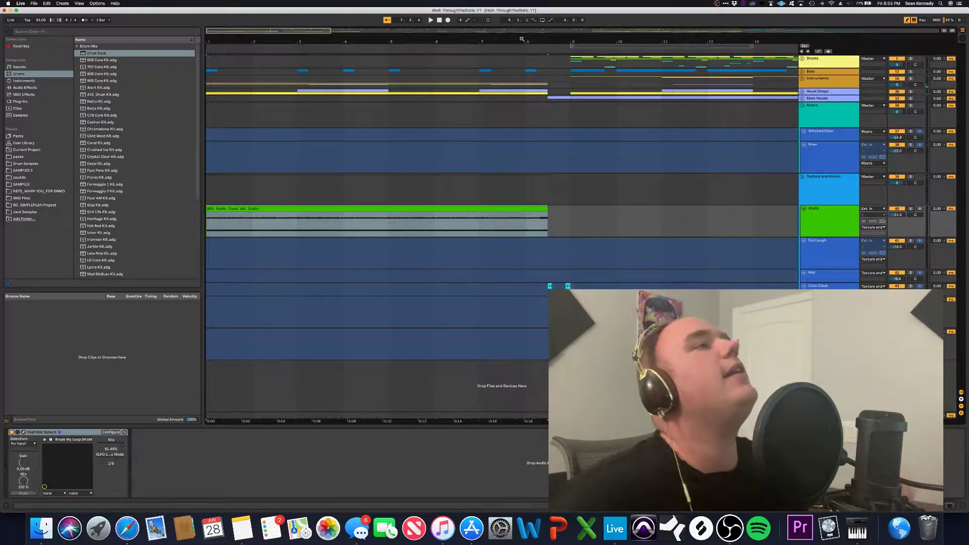
{"action": "left_click", "coordinate": [483, 110]}
{"action": "mouse_move", "coordinate": [483, 110]}
{"action": "left_mouse_down"}
{"action": "mouse_move", "coordinate": [546, 81]}
{"action": "mouse_move", "coordinate": [565, 171]}
{"action": "left_mouse_up"}
{"action": "left_click", "coordinate": [524, 127]}
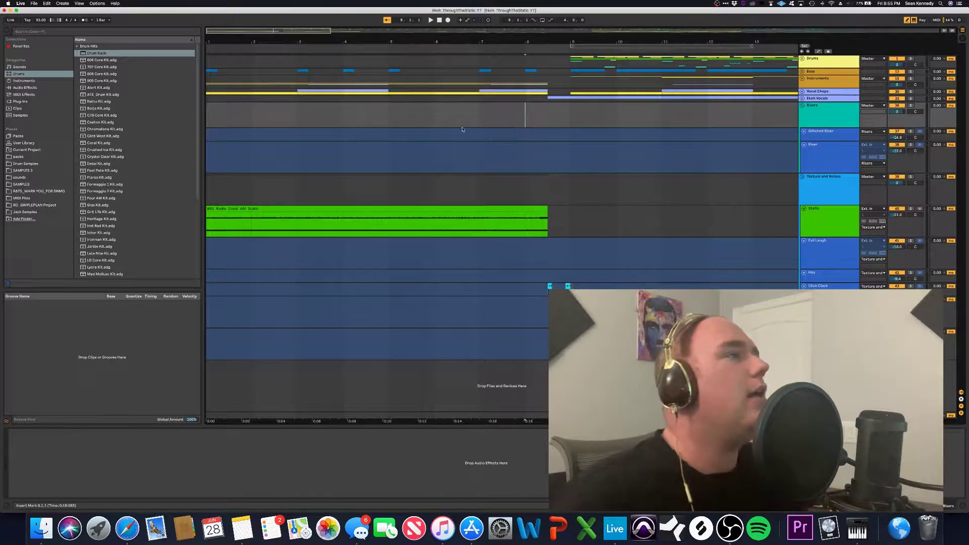
Audition the first Click Clack clip in solo, and play the end of the intro from around bar 7 with all tracks
{"action": "left_click", "coordinate": [805, 274]}
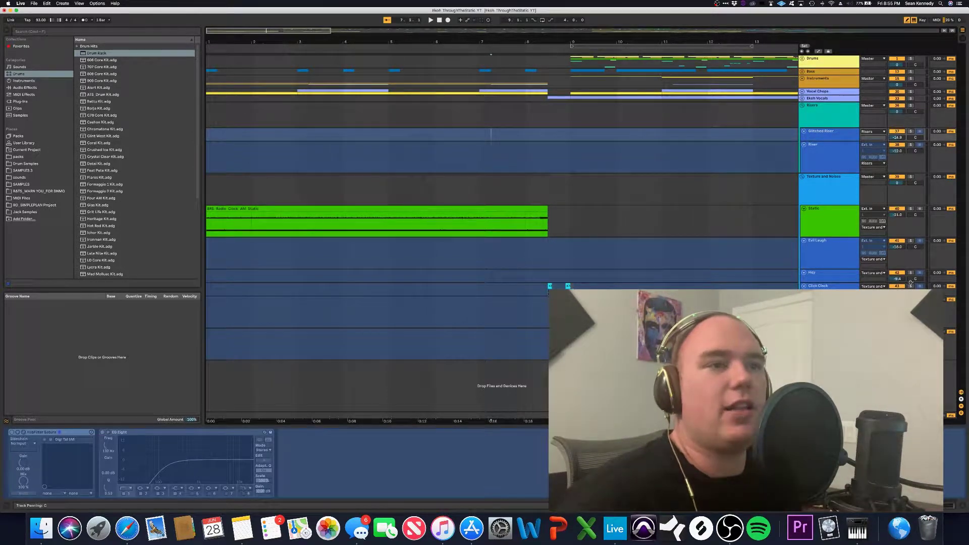
{"action": "left_click", "coordinate": [912, 287]}
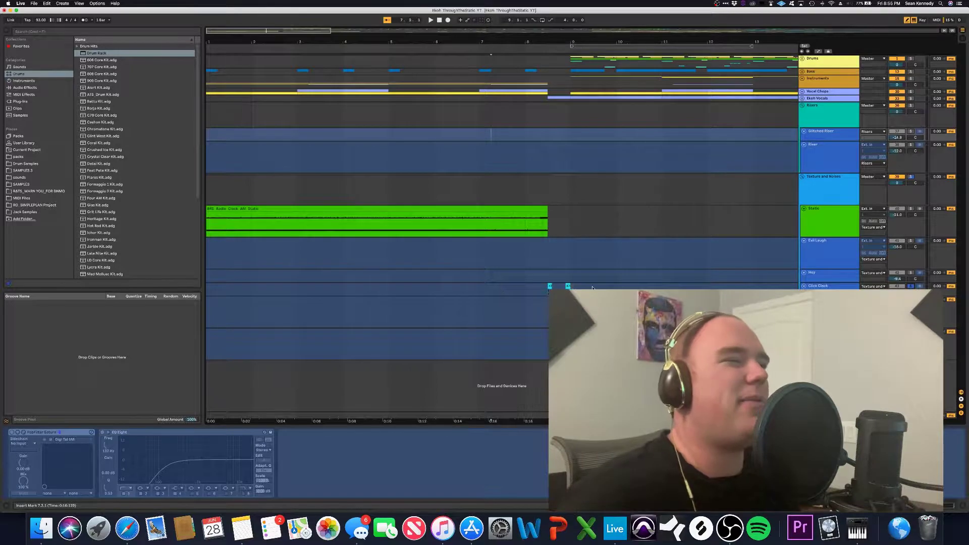
{"action": "left_click", "coordinate": [548, 293]}
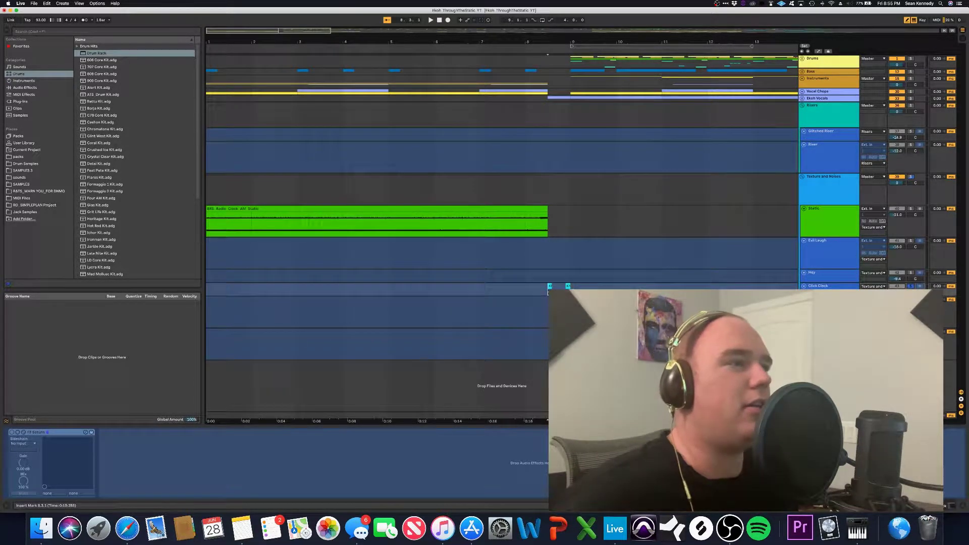
{"action": "key", "text": "space"}
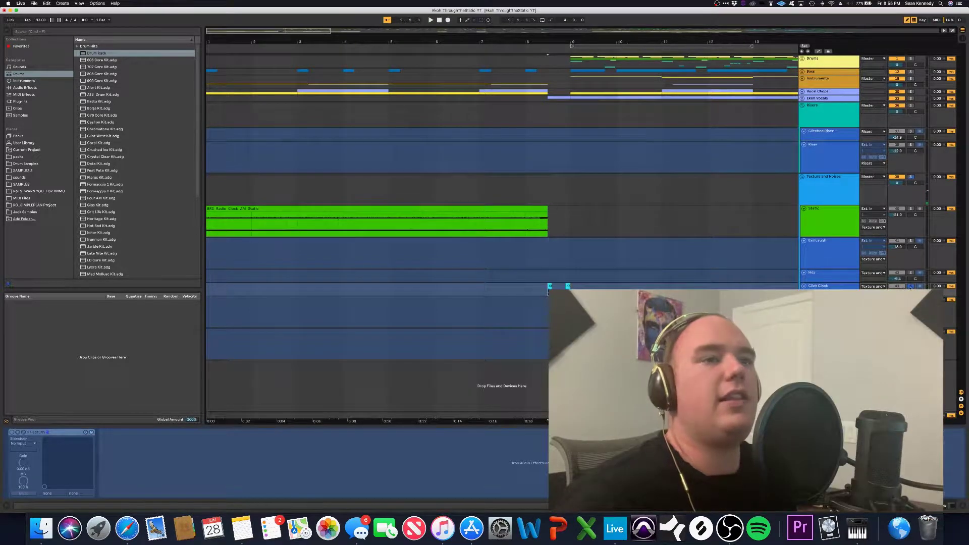
{"action": "left_click", "coordinate": [910, 286]}
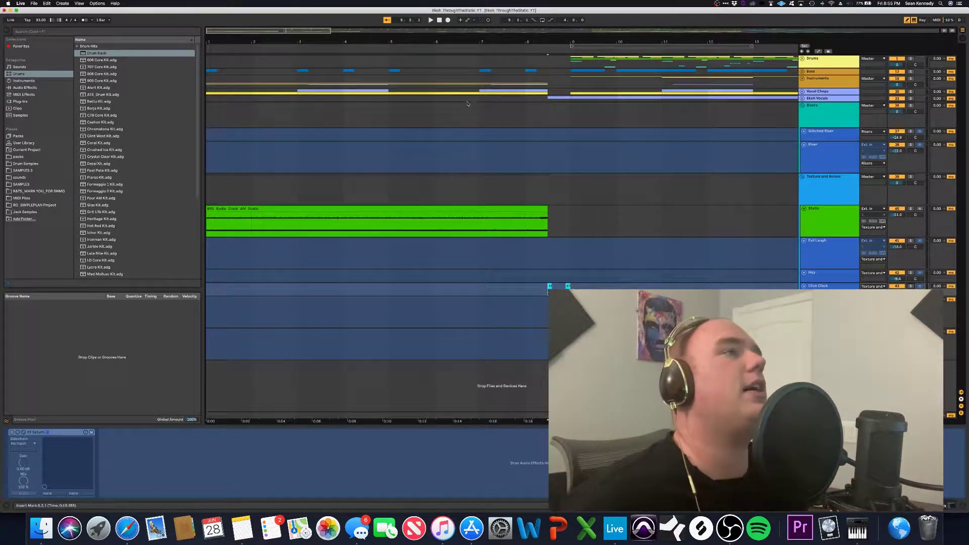
{"action": "left_click", "coordinate": [482, 112]}
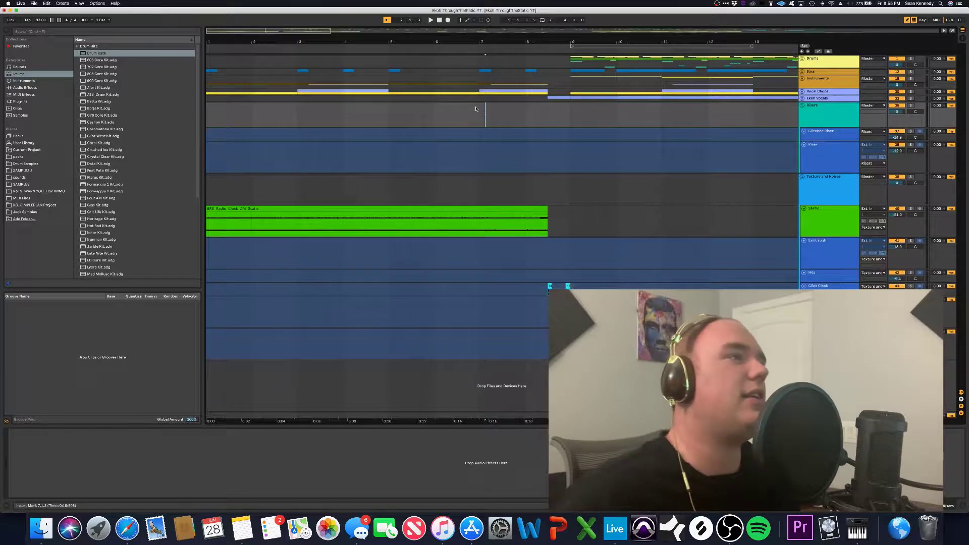
{"action": "key", "text": "space"}
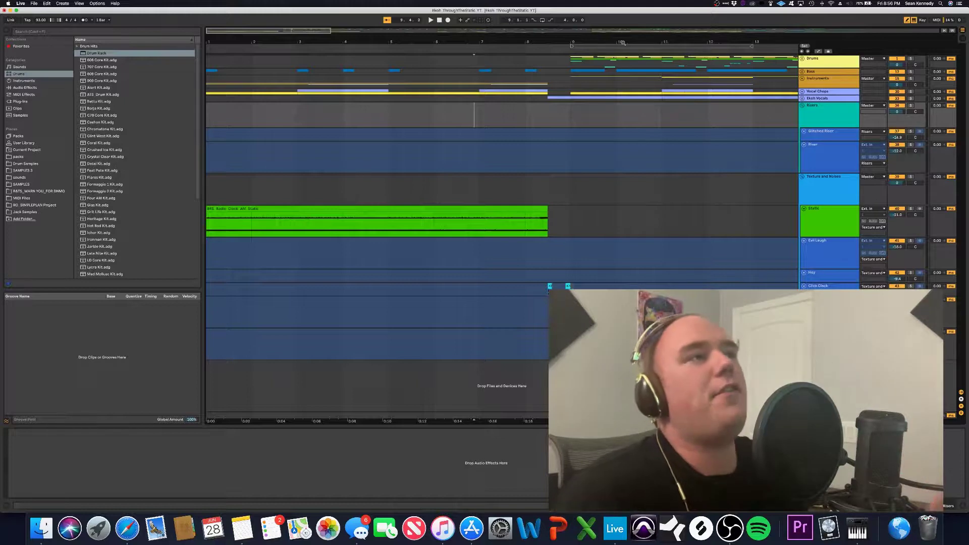
Solo the Hey track and play its first clip
{"action": "left_click_drag", "start_coordinate": [604, 36], "coordinate": [324, 39]}
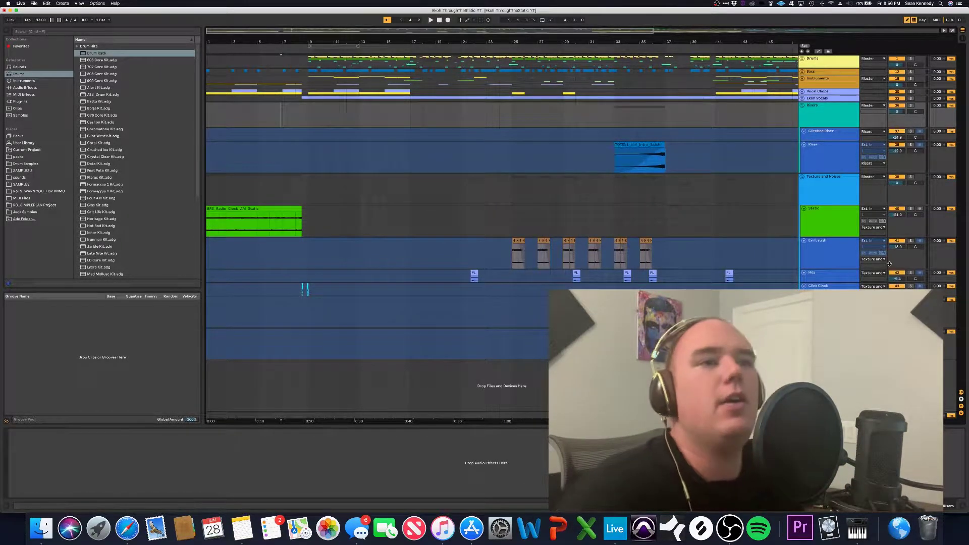
{"action": "left_click", "coordinate": [912, 273]}
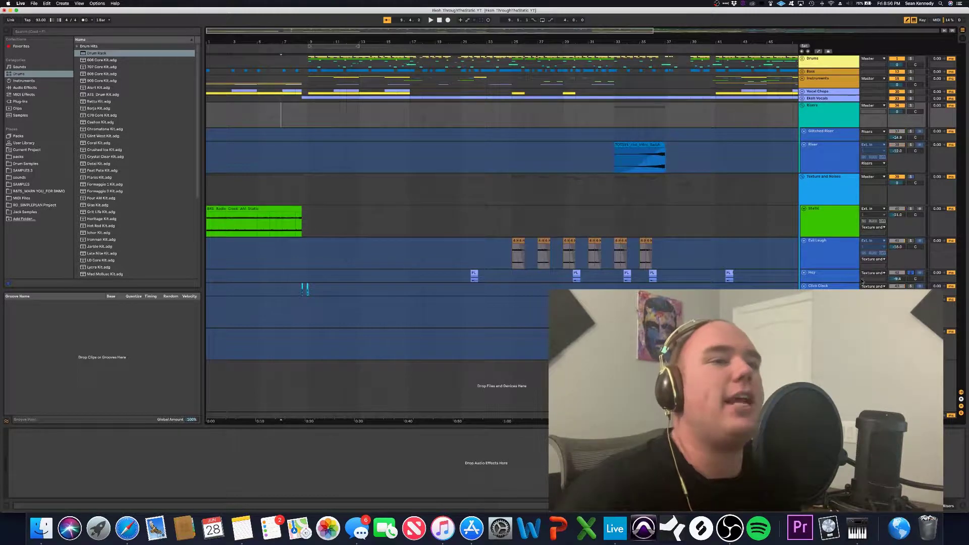
{"action": "left_click", "coordinate": [473, 274]}
{"action": "key", "text": "space"}
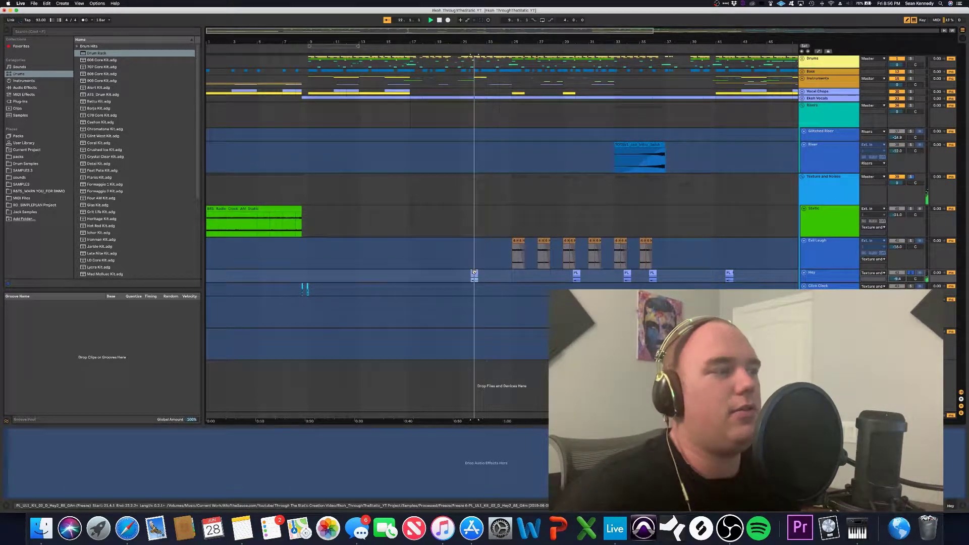
{"action": "key", "text": "space"}
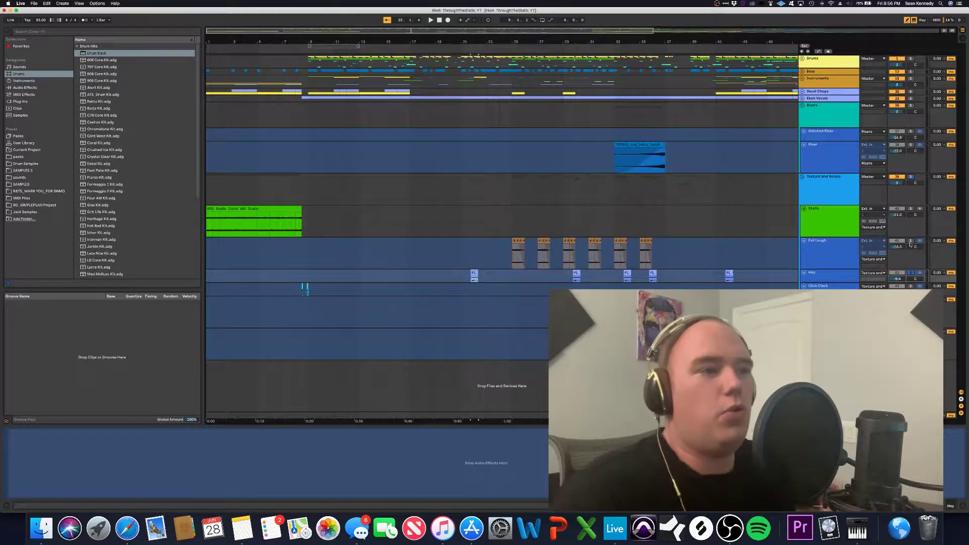
Solo the Evil Laugh track and play its first two clips from bar 25
{"action": "left_click", "coordinate": [833, 260]}
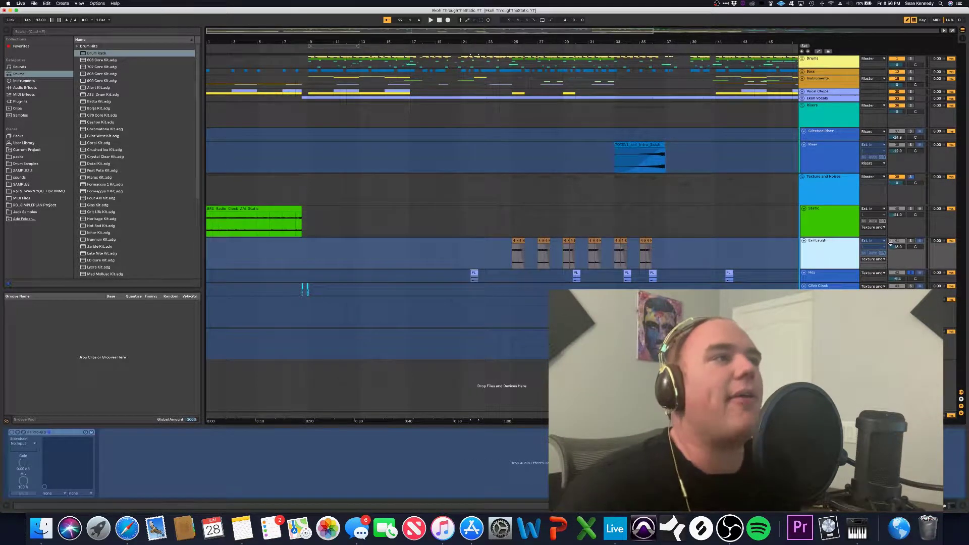
{"action": "left_click", "coordinate": [912, 236]}
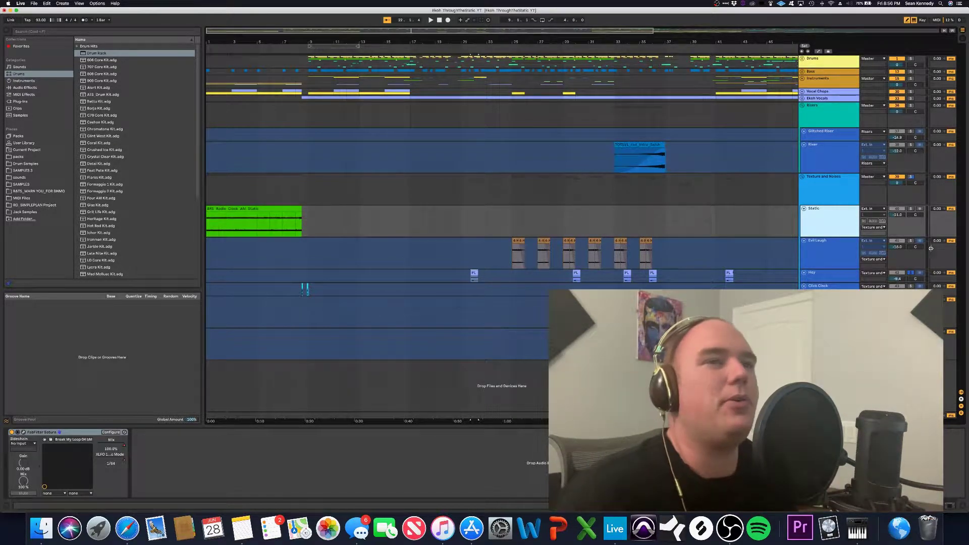
{"action": "left_click", "coordinate": [515, 253]}
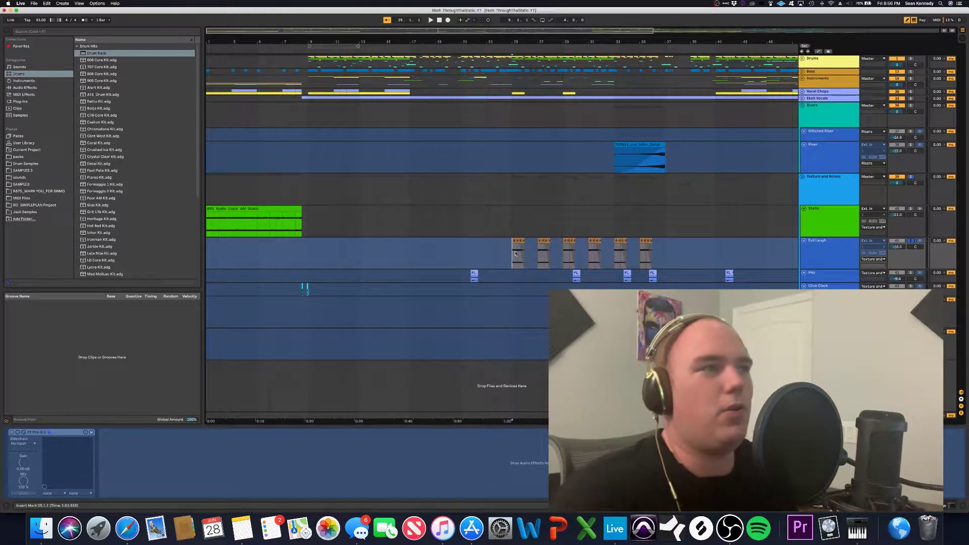
{"action": "key", "text": "space"}
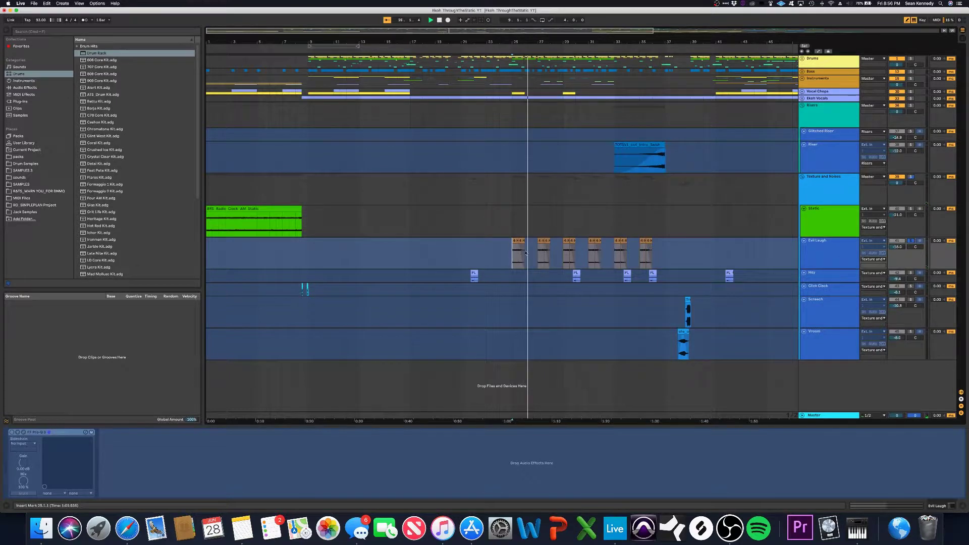
{"action": "left_click", "coordinate": [542, 240]}
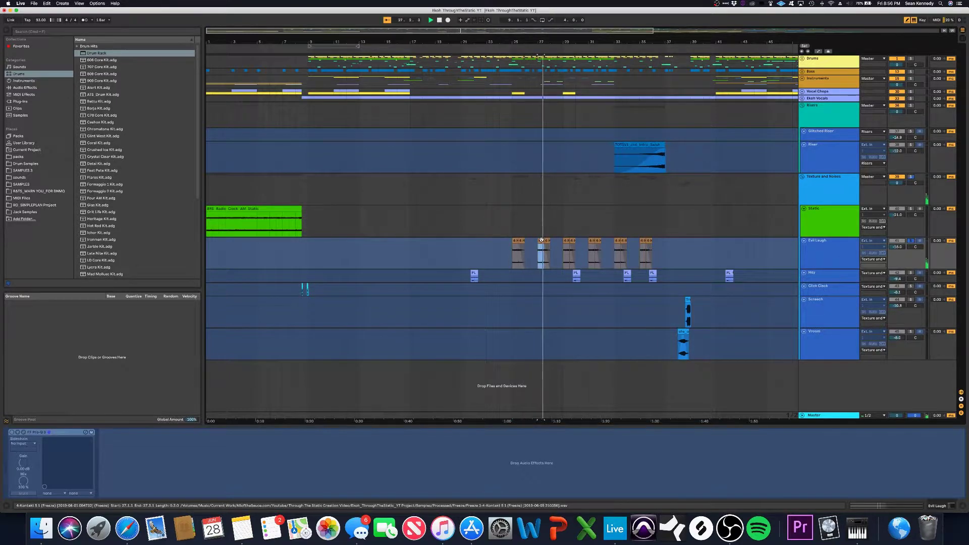
{"action": "key", "text": "space"}
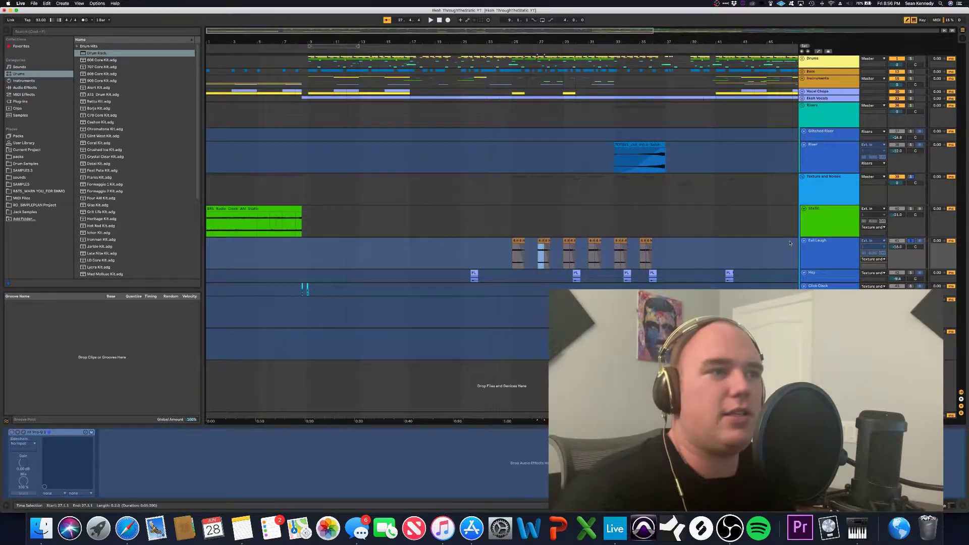
Select the two tracks below Click Clack in turn and examine their clips near bar 38
{"action": "scroll", "coordinate": [500, 151], "scroll_direction": "right", "scroll_amount": 5}
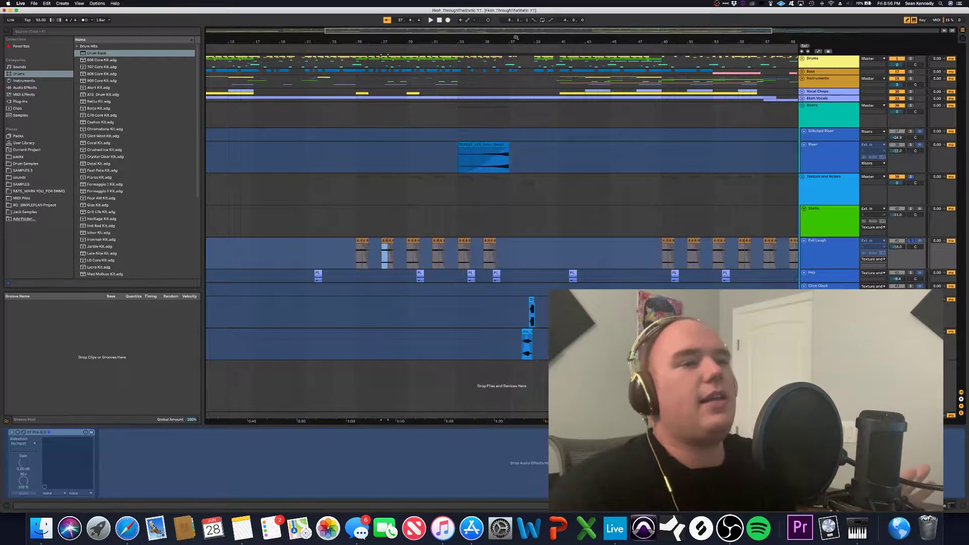
{"action": "left_click", "coordinate": [368, 312]}
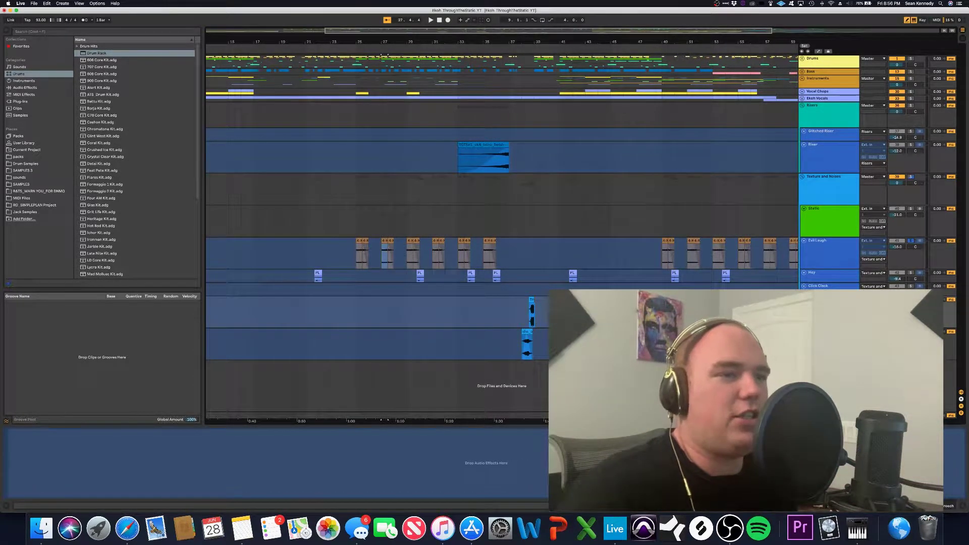
{"action": "left_click", "coordinate": [368, 344]}
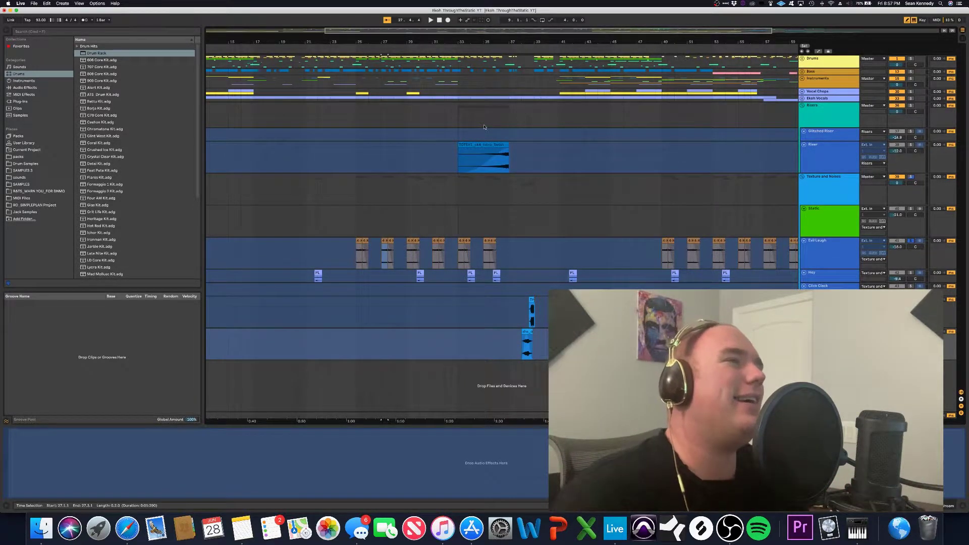
Play the passage from bar 35 through the two lowest tracks' clips near bar 38 with all tracks audible
{"action": "left_click", "coordinate": [482, 93]}
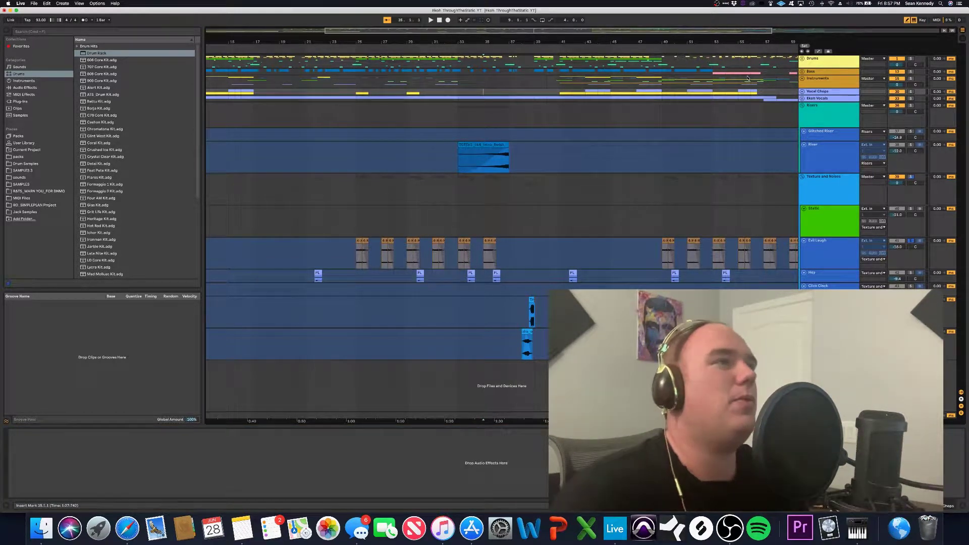
{"action": "left_click", "coordinate": [518, 74]}
{"action": "left_click_drag", "start_coordinate": [524, 228], "coordinate": [534, 352]}
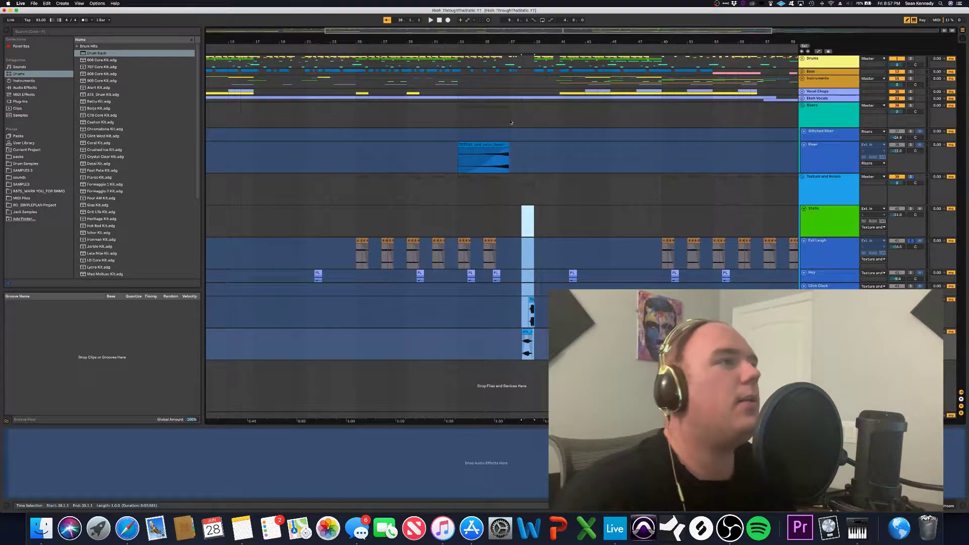
{"action": "left_click", "coordinate": [488, 119]}
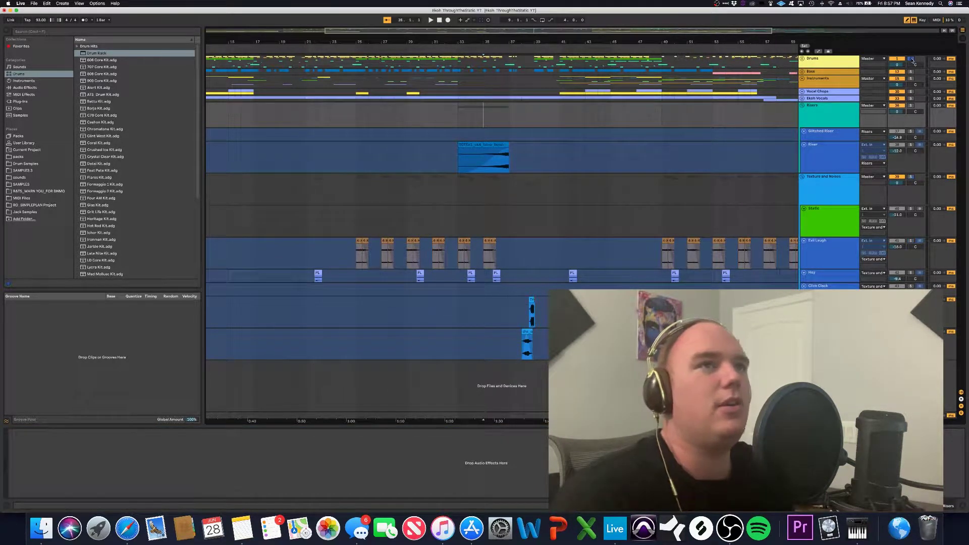
{"action": "key", "text": "space"}
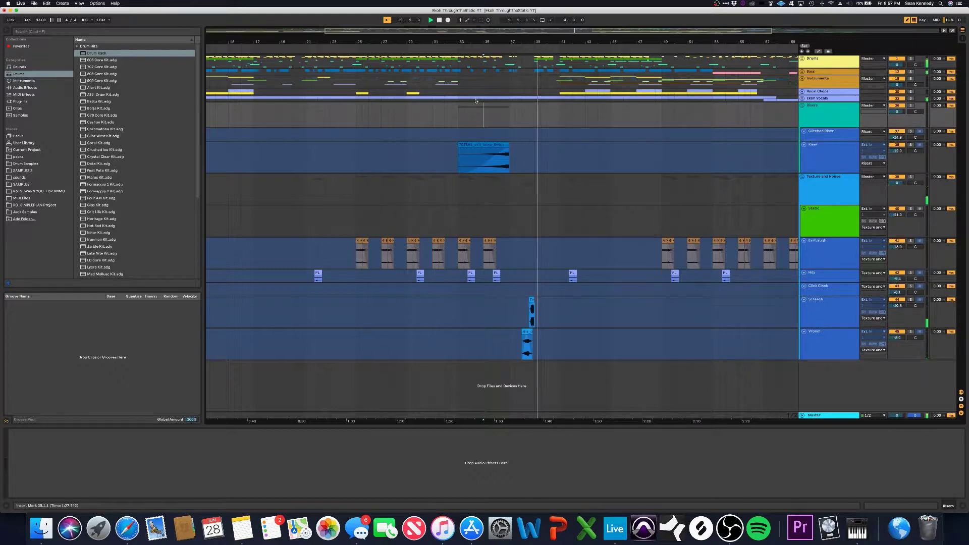
{"action": "key", "text": "space"}
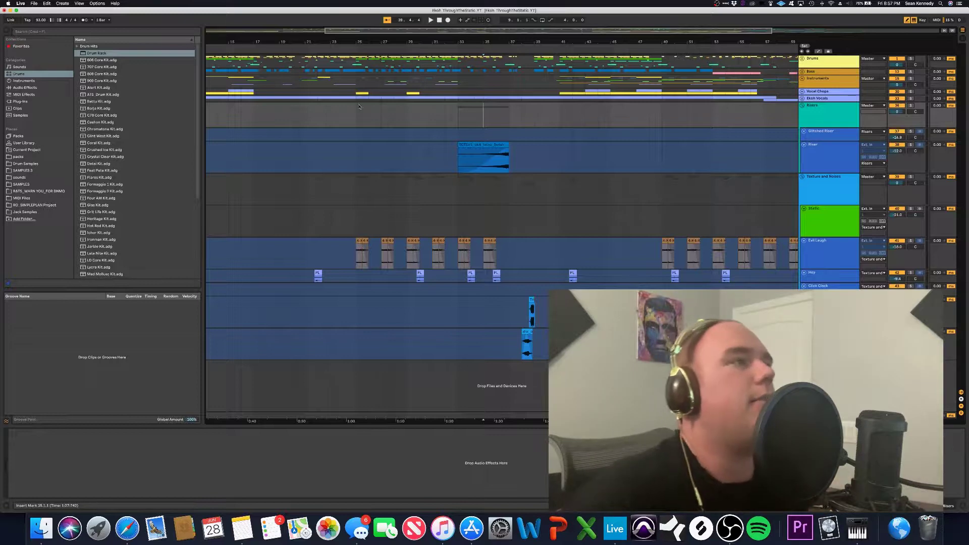
Select the Riser track's clip spanning bars 33 to 37 and examine its place in the arrangement
{"action": "left_click_drag", "start_coordinate": [512, 38], "coordinate": [512, 39]}
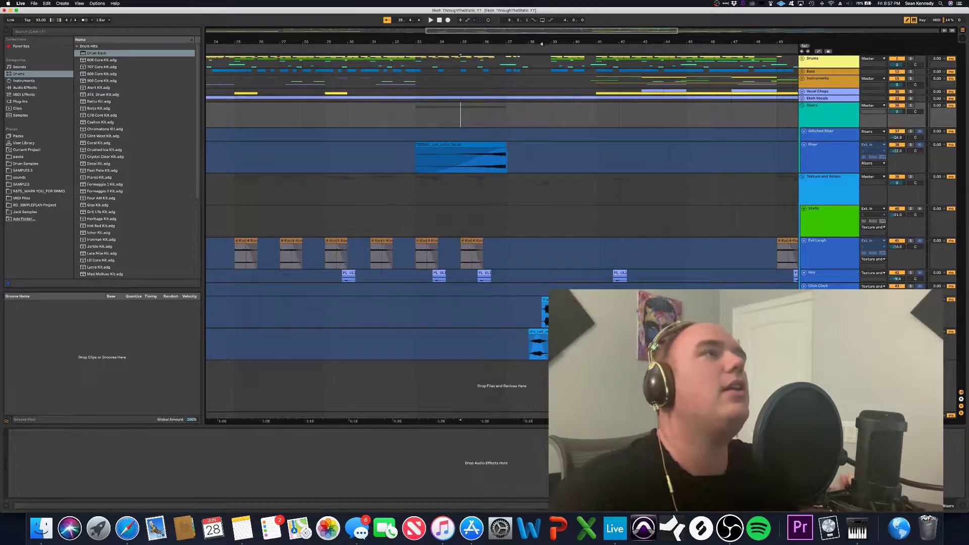
{"action": "left_click", "coordinate": [470, 145]}
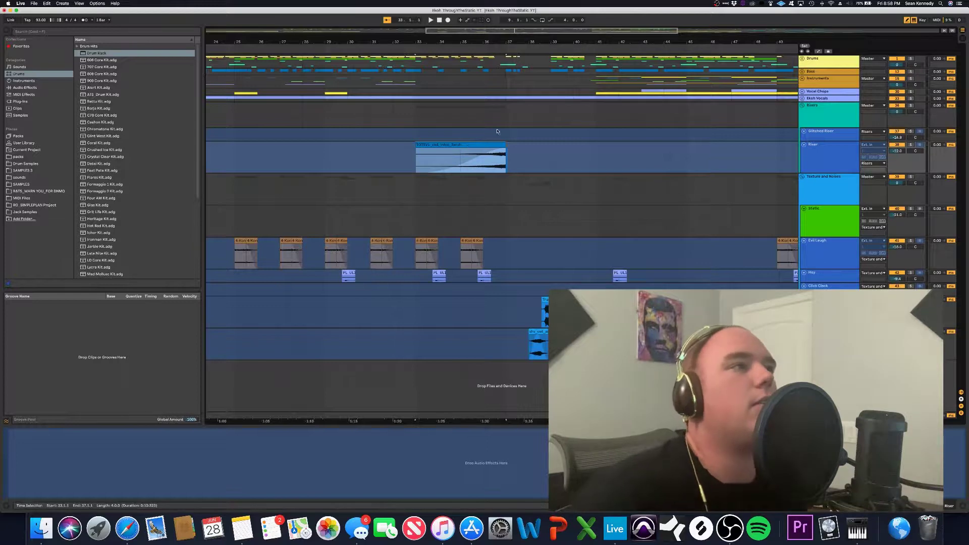
{"action": "left_click_drag", "start_coordinate": [494, 42], "coordinate": [493, 15]}
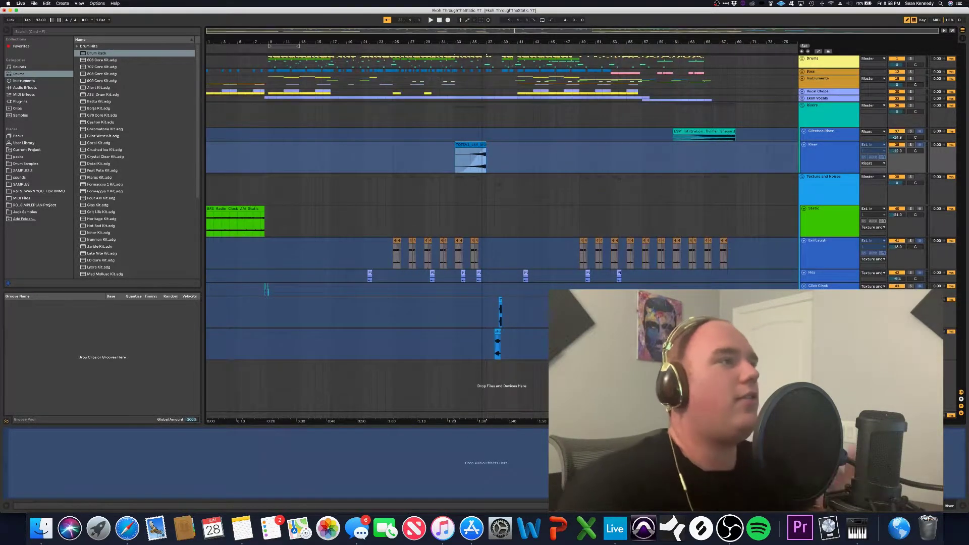
{"action": "left_click", "coordinate": [472, 143]}
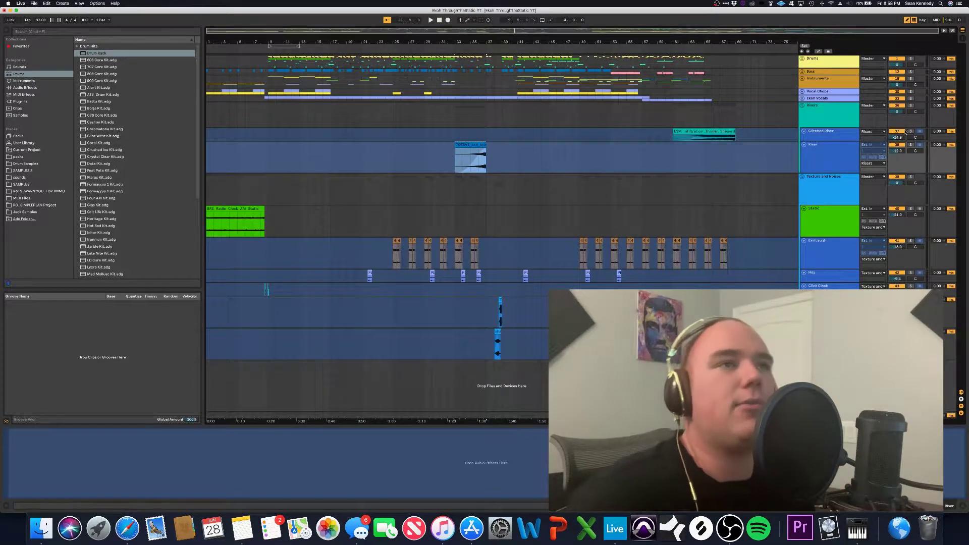
Solo the Glitched Riser track, then enlarge its lane and unfreeze it
{"action": "left_click", "coordinate": [701, 130]}
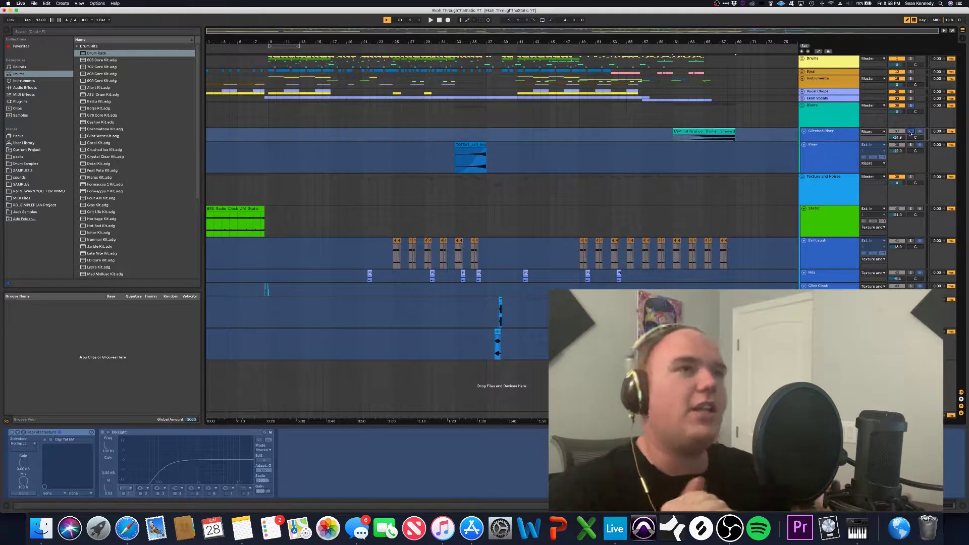
{"action": "left_click", "coordinate": [910, 131]}
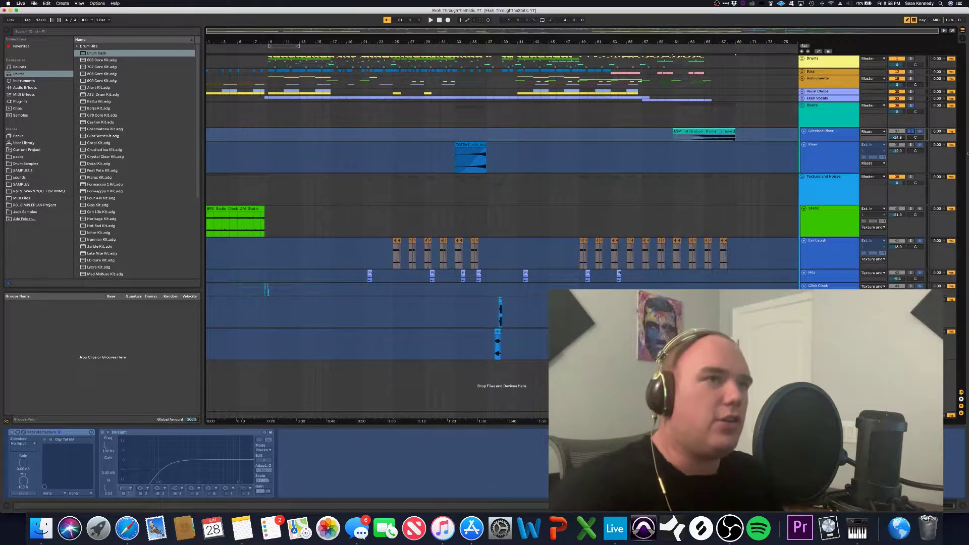
{"action": "left_click_drag", "start_coordinate": [827, 140], "coordinate": [824, 196]}
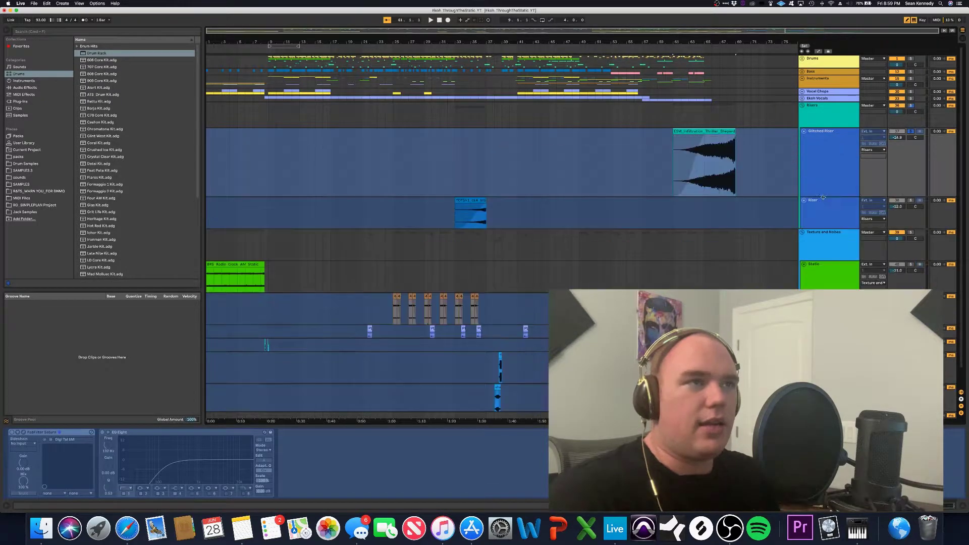
{"action": "right_click", "coordinate": [835, 144]}
{"action": "left_click", "coordinate": [852, 188]}
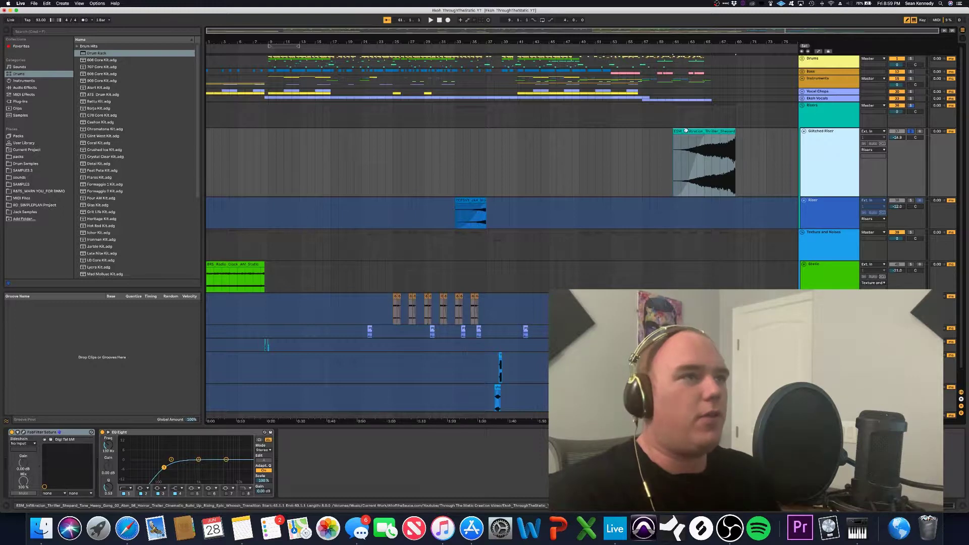
Play the Glitched Riser clip in solo, and open the track's FabFilter Saturn window with its modulation section shown
{"action": "left_click", "coordinate": [848, 133]}
{"action": "key", "text": "space"}
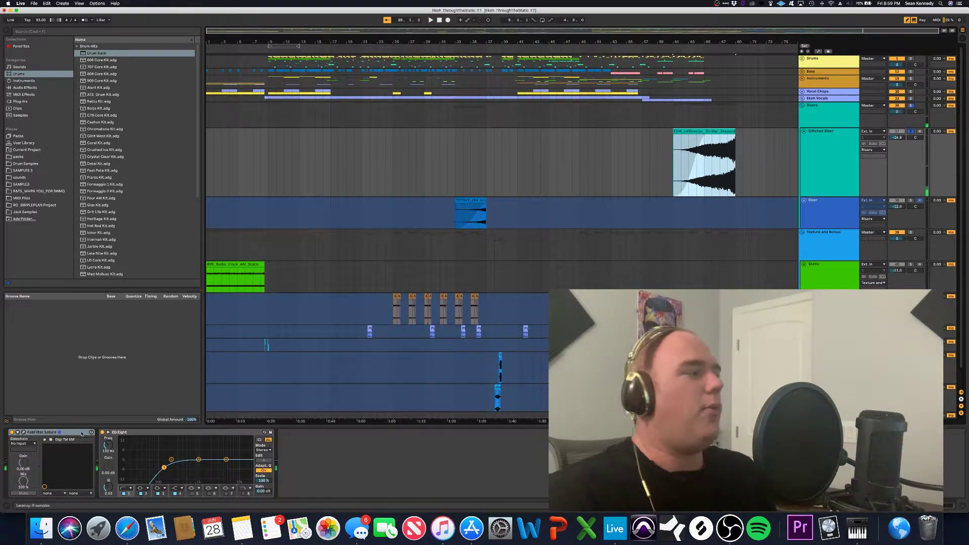
{"action": "left_click", "coordinate": [18, 433]}
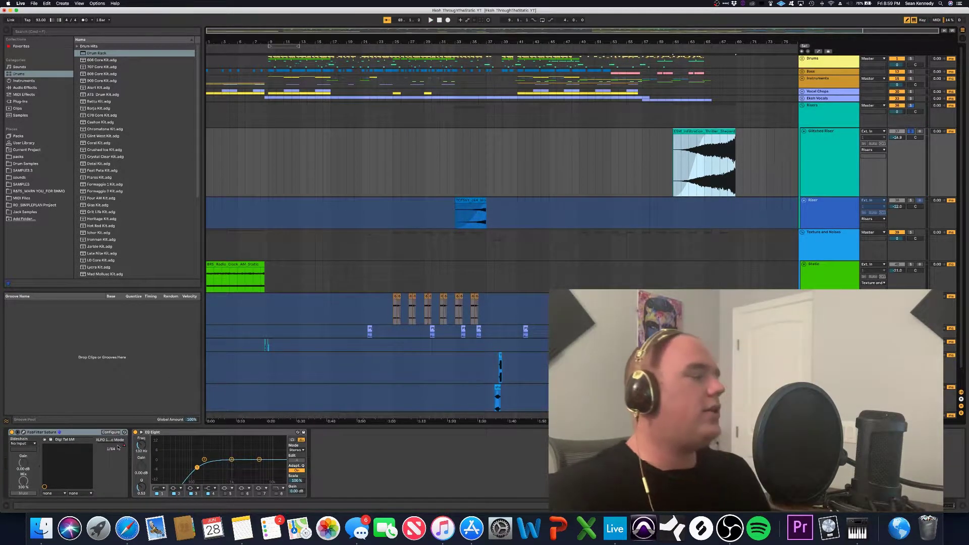
{"action": "left_click", "coordinate": [23, 432]}
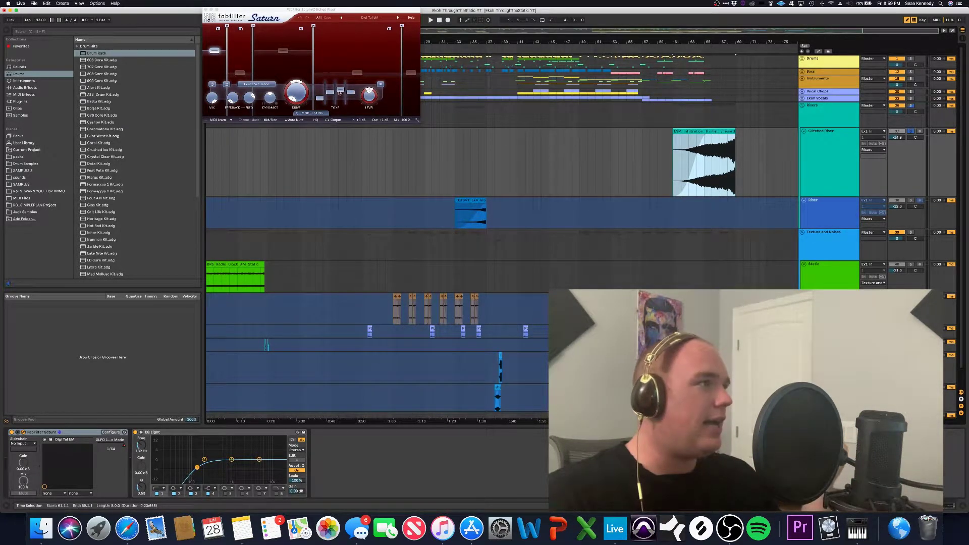
{"action": "left_click", "coordinate": [323, 114]}
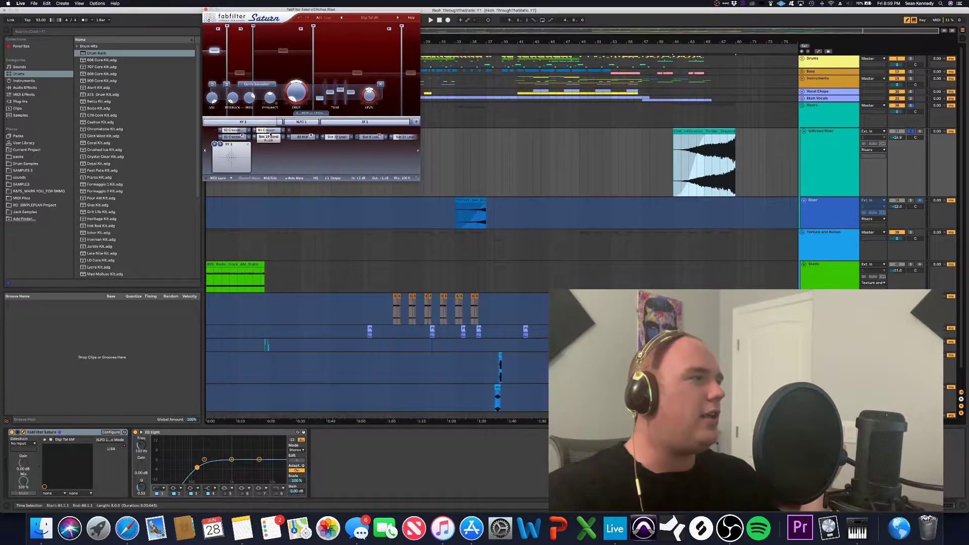
Show the automation of Saturn's XLFO 1 Sync Mode in a new lane on Glitched Riser, and close the plug-in window
{"action": "right_click", "coordinate": [111, 445]}
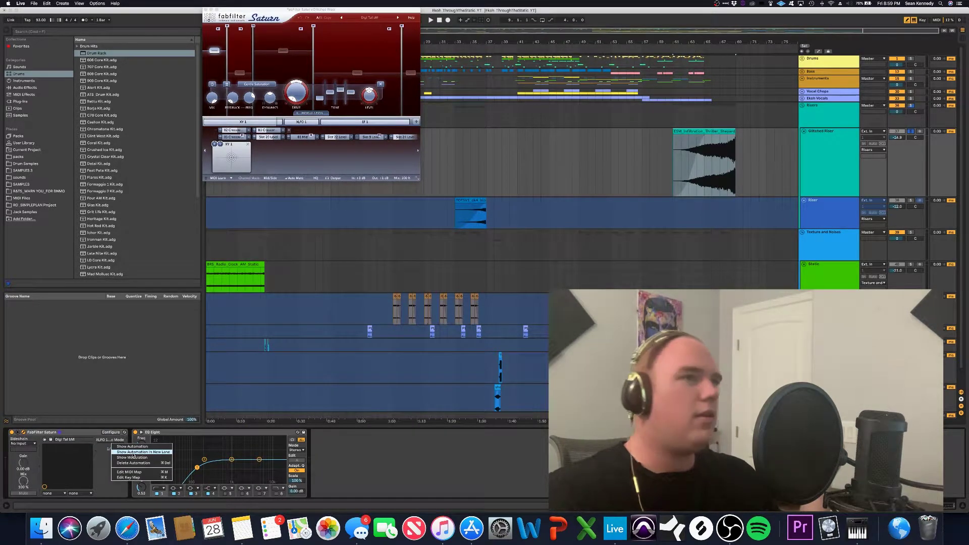
{"action": "left_click", "coordinate": [134, 452]}
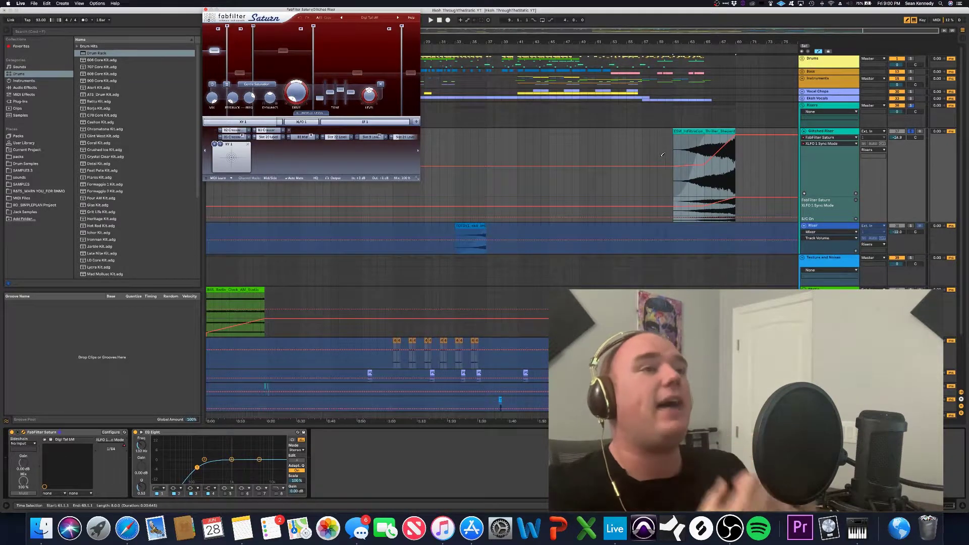
{"action": "right_click", "coordinate": [663, 154]}
{"action": "left_click", "coordinate": [676, 162]}
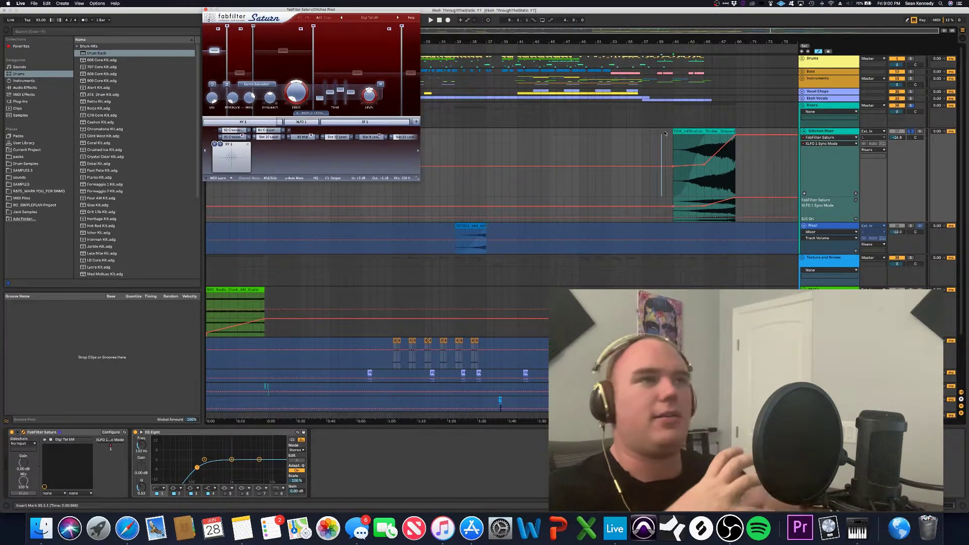
{"action": "left_click", "coordinate": [206, 9]}
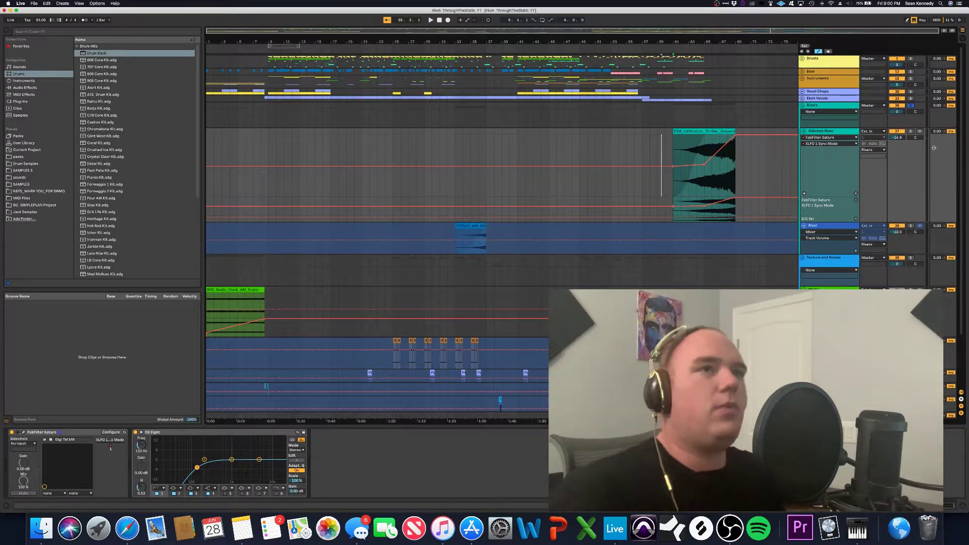
Collapse the Risers group and the Texture and Noises group
{"action": "left_click", "coordinate": [831, 107]}
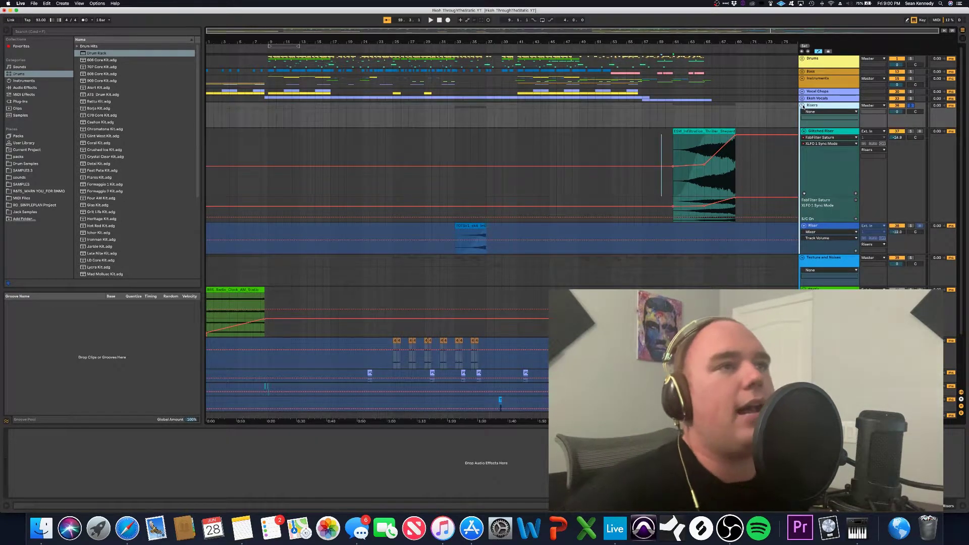
{"action": "left_click", "coordinate": [803, 106]}
{"action": "left_click", "coordinate": [803, 112]}
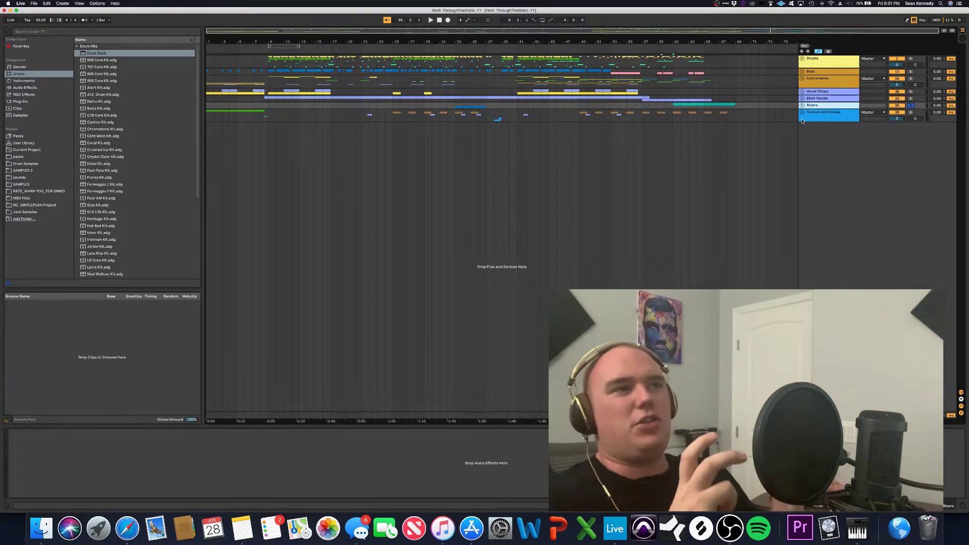
Place the insert marker on the Bass group at bar 53, where the pink bass clips begin
{"action": "left_click_drag", "start_coordinate": [429, 43], "coordinate": [441, 43]}
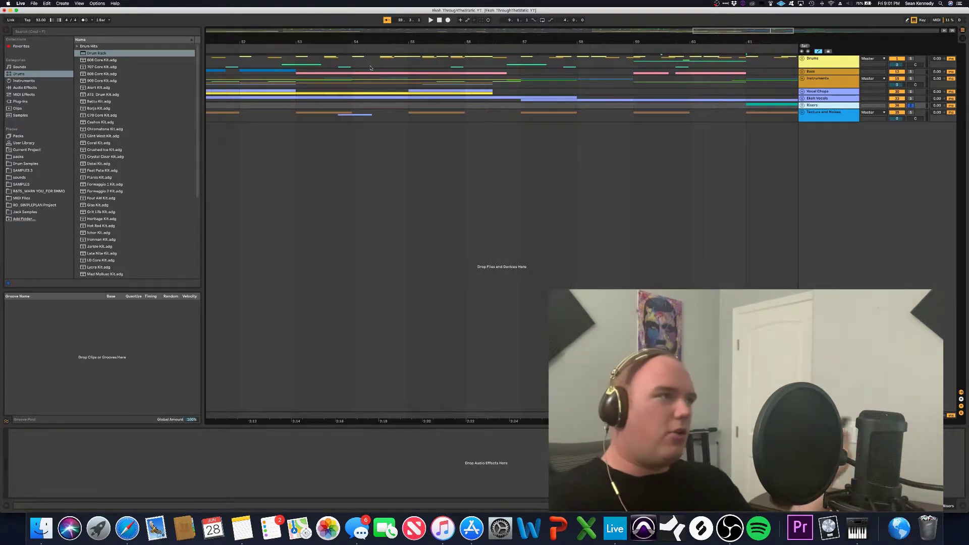
{"action": "key", "text": "minus"}
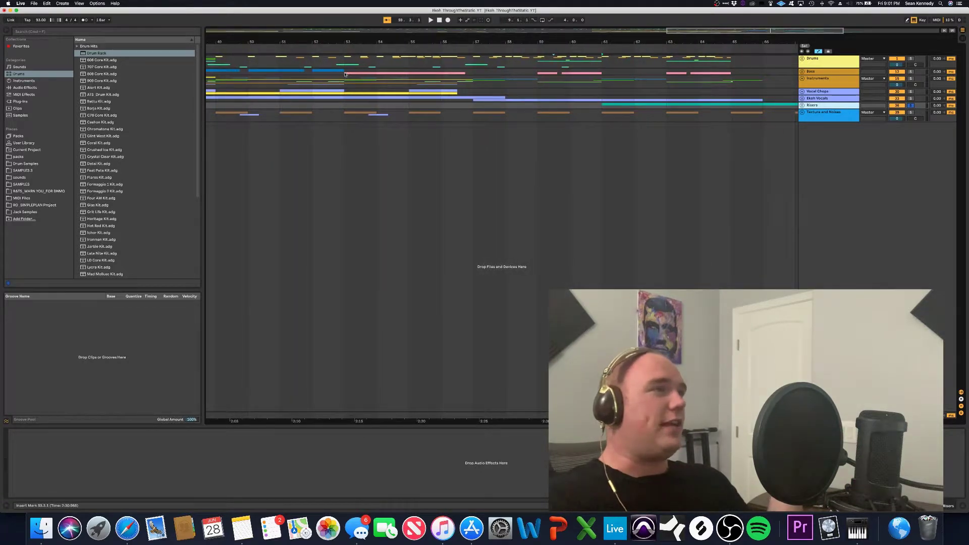
{"action": "left_click", "coordinate": [345, 75]}
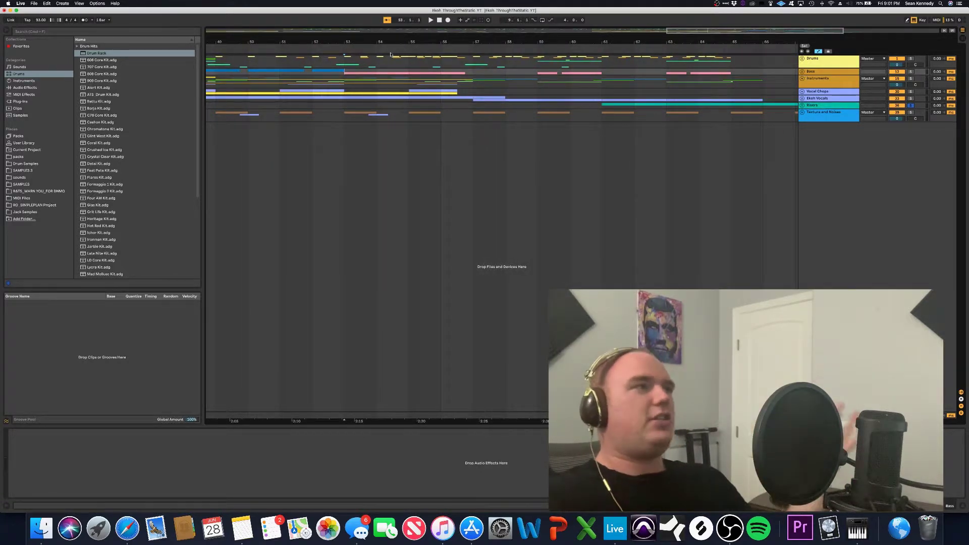
{"action": "key", "text": "minus"}
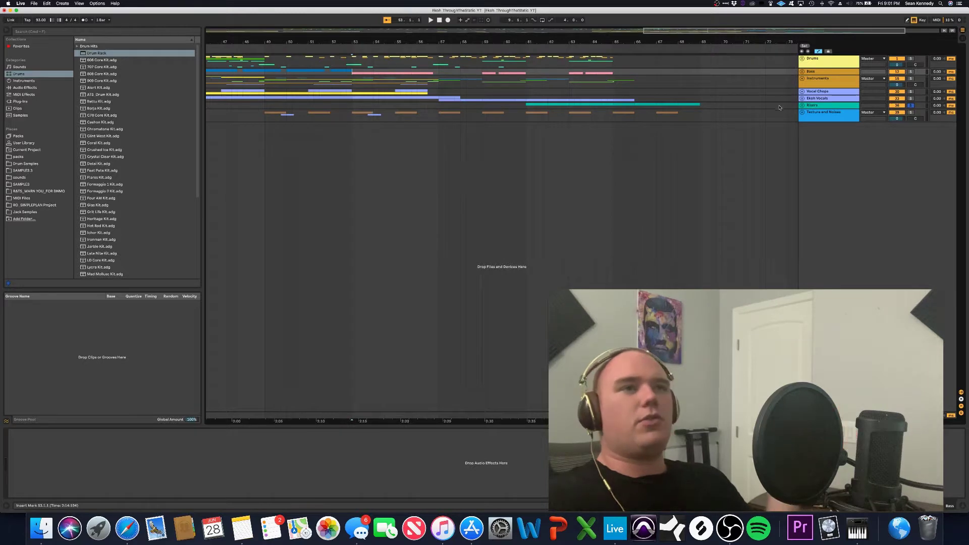
Expand the Ekoh Vocals group and play the lower VOCAL STEM track's first clip in solo from bar 57
{"action": "left_click", "coordinate": [802, 99]}
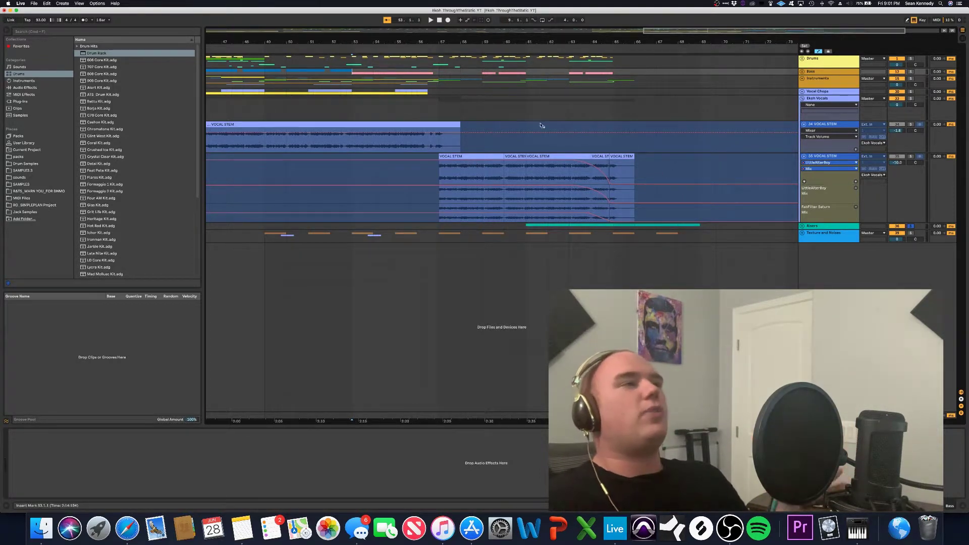
{"action": "left_click", "coordinate": [454, 156]}
{"action": "key", "text": "space"}
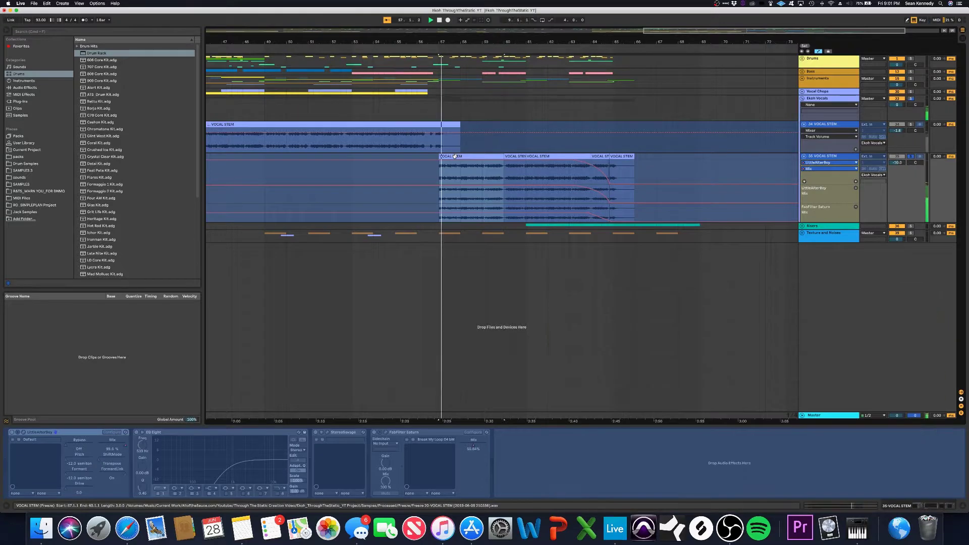
{"action": "left_click", "coordinate": [909, 158]}
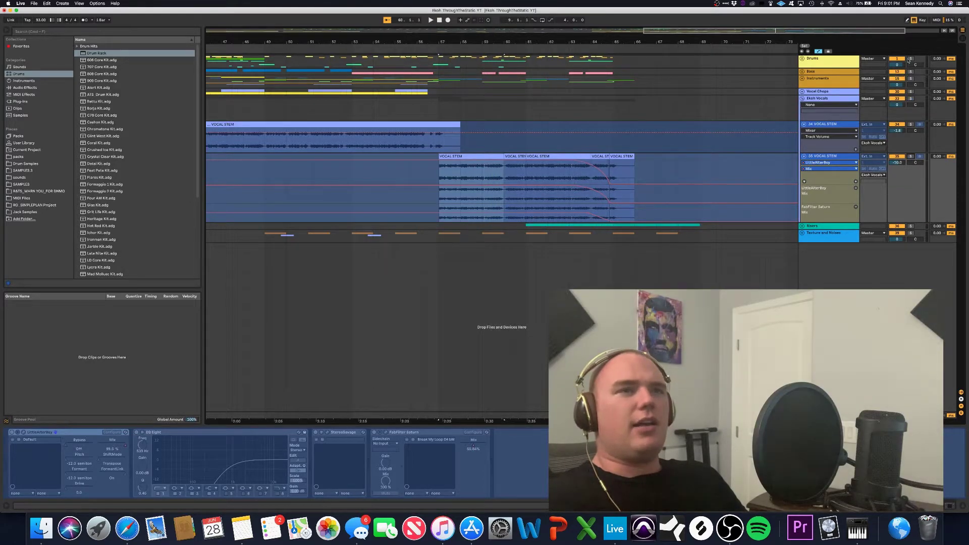
Solo the Instruments group and play it from bar 57
{"action": "left_click", "coordinate": [910, 73]}
{"action": "left_click", "coordinate": [911, 78]}
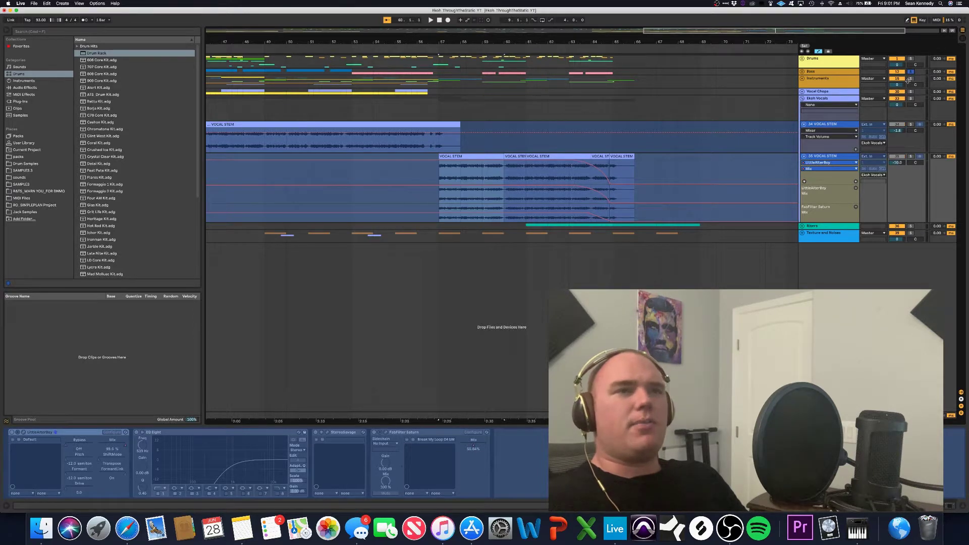
{"action": "left_click", "coordinate": [465, 86]}
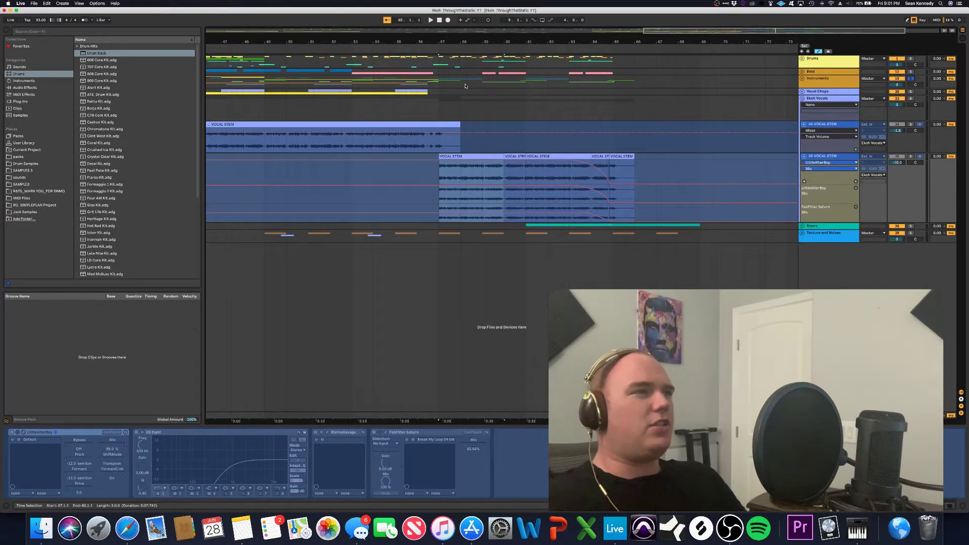
{"action": "left_click", "coordinate": [439, 83]}
{"action": "key", "text": "space"}
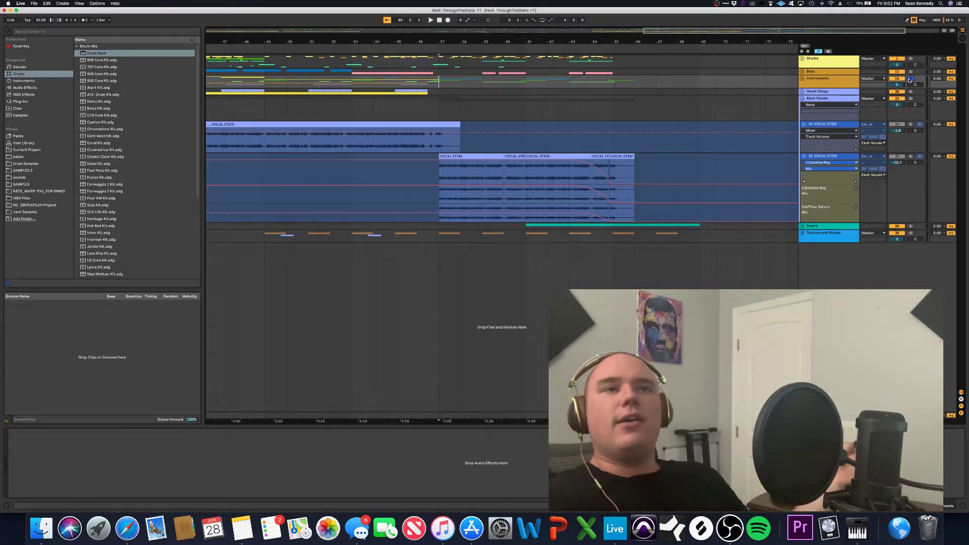
Expand the Bass group and select bars 57 to 61 across the 808 Bass and Instruments tracks
{"action": "left_click", "coordinate": [802, 72]}
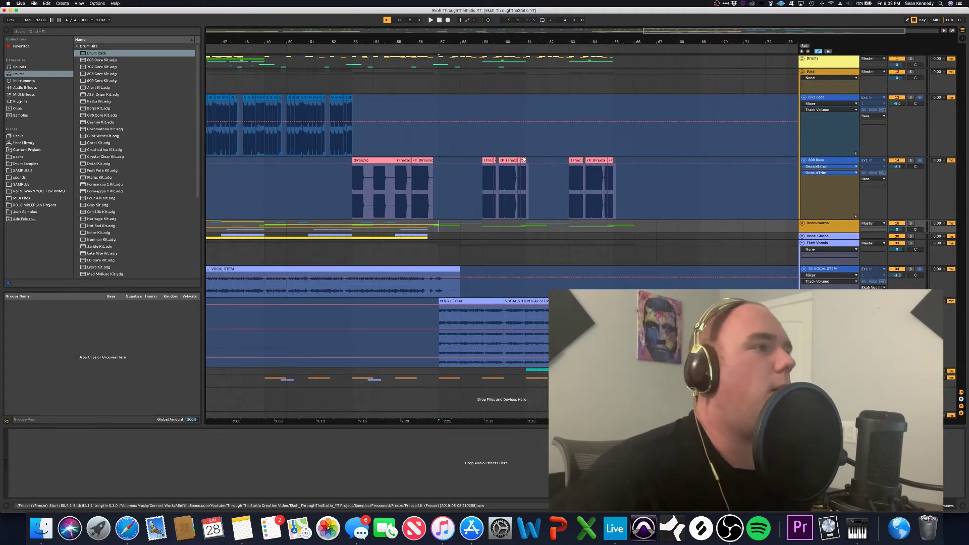
{"action": "left_click_drag", "start_coordinate": [524, 160], "coordinate": [438, 224]}
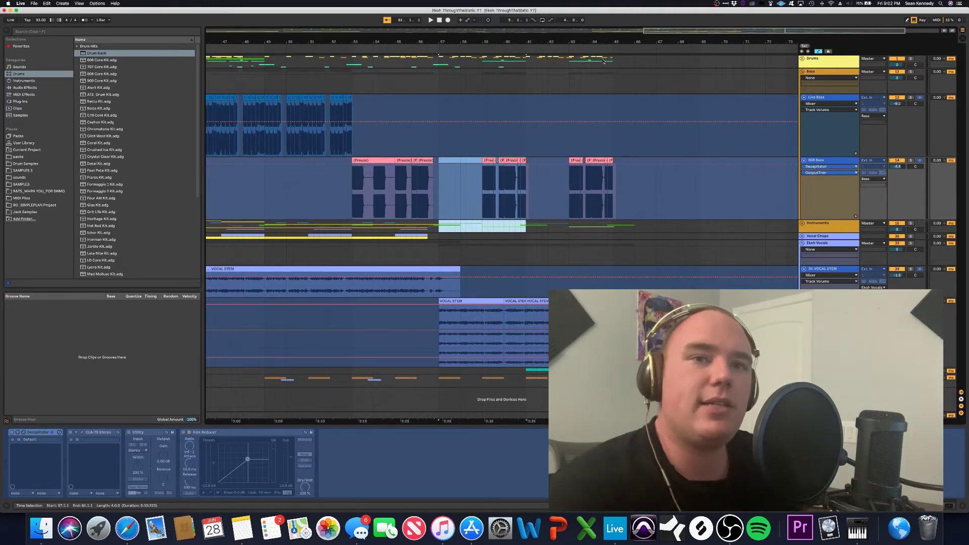